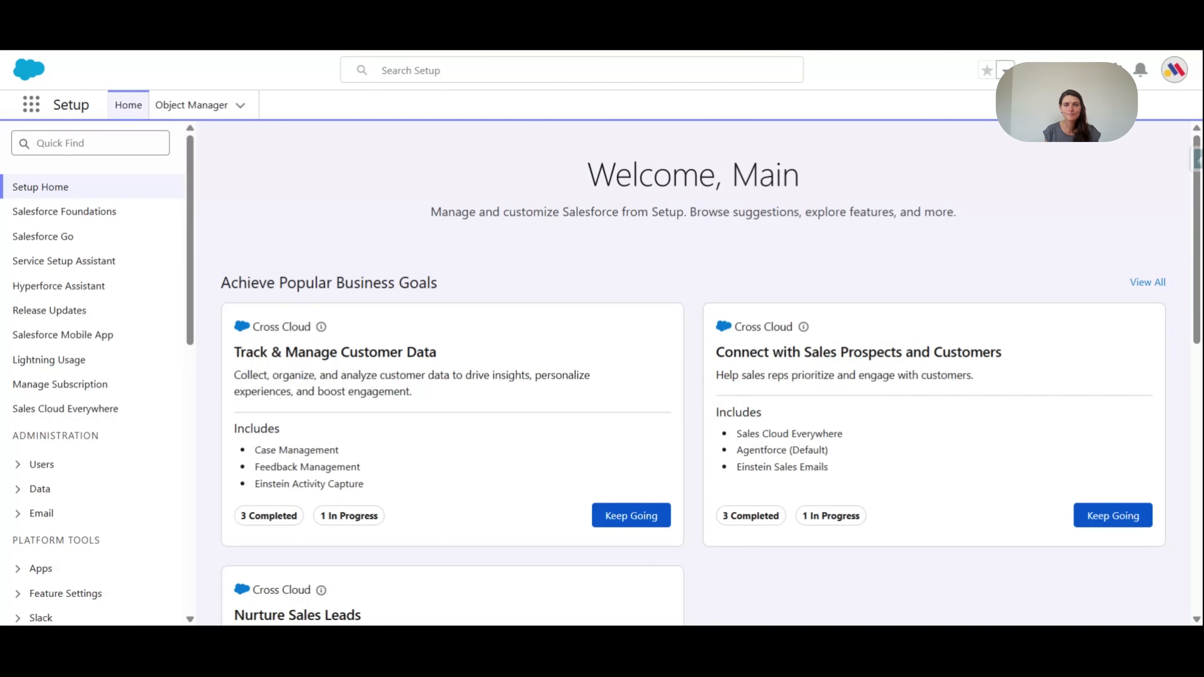
# Find Flows in Setup and create a new Record-Triggered Flow.
pyautogui.click(90, 144)
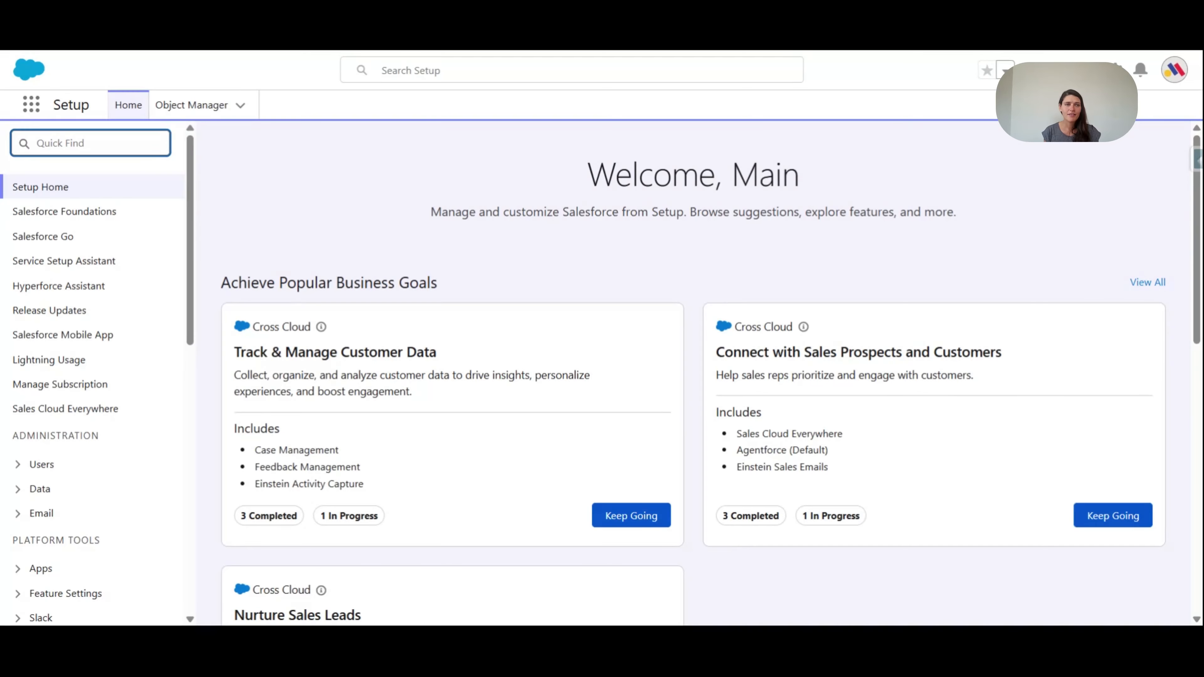
pyautogui.write('Flows')
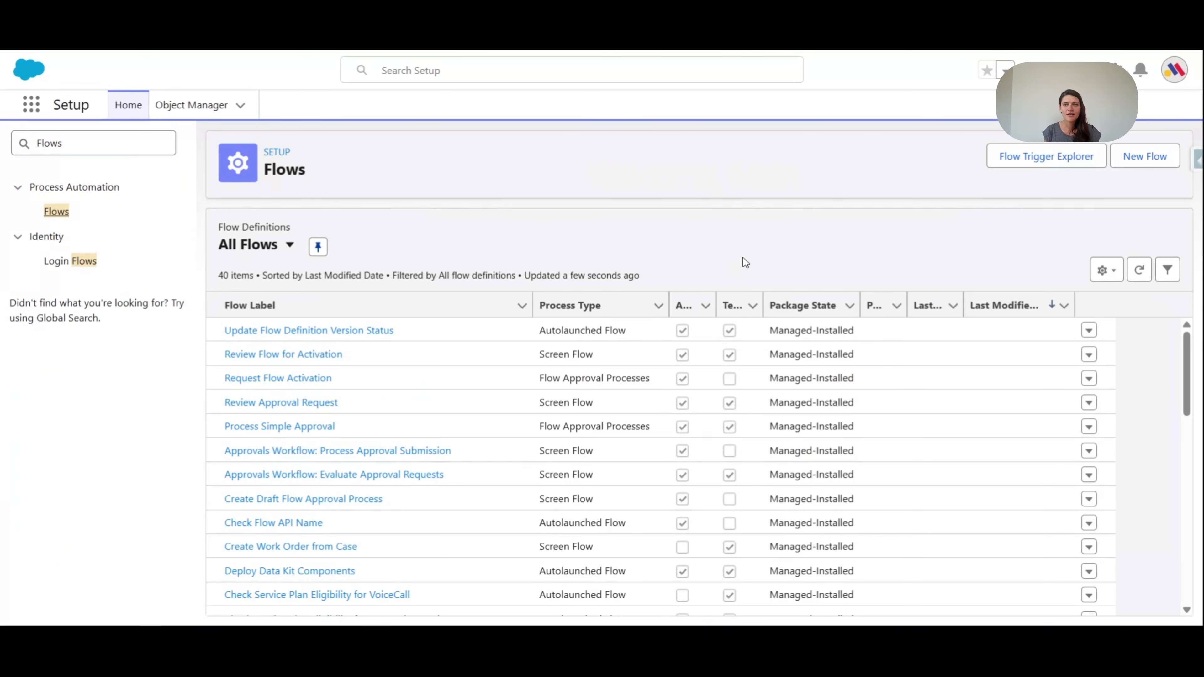
pyautogui.click(1133, 159)
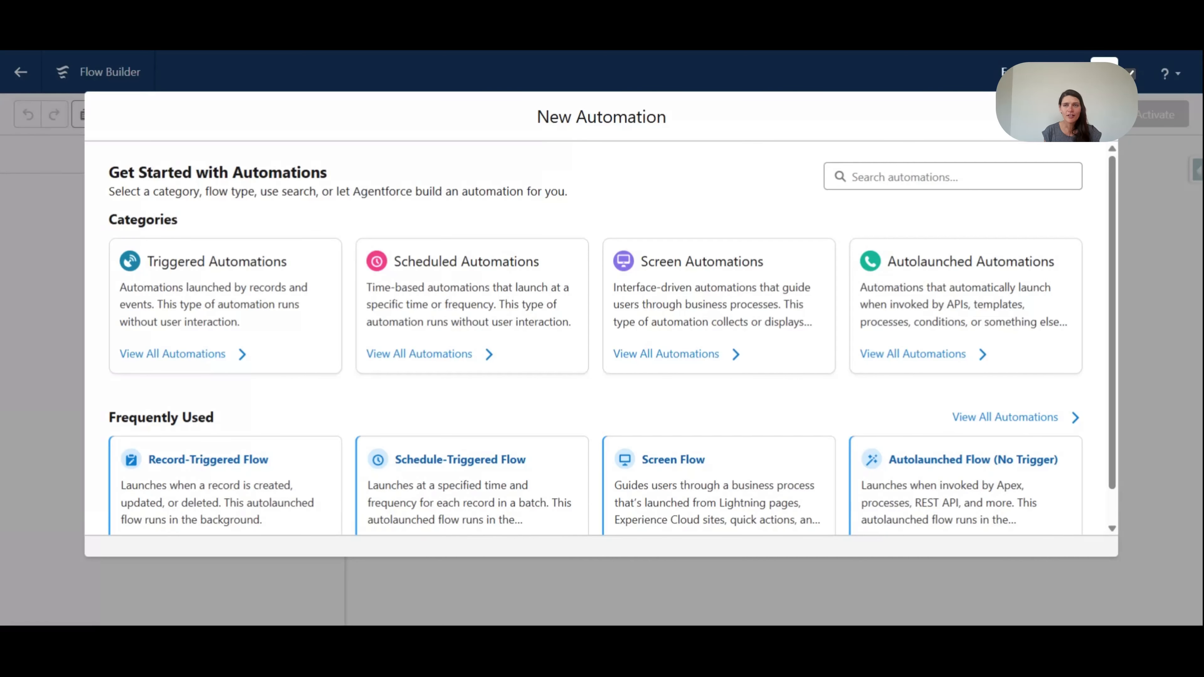
pyautogui.click(282, 453)
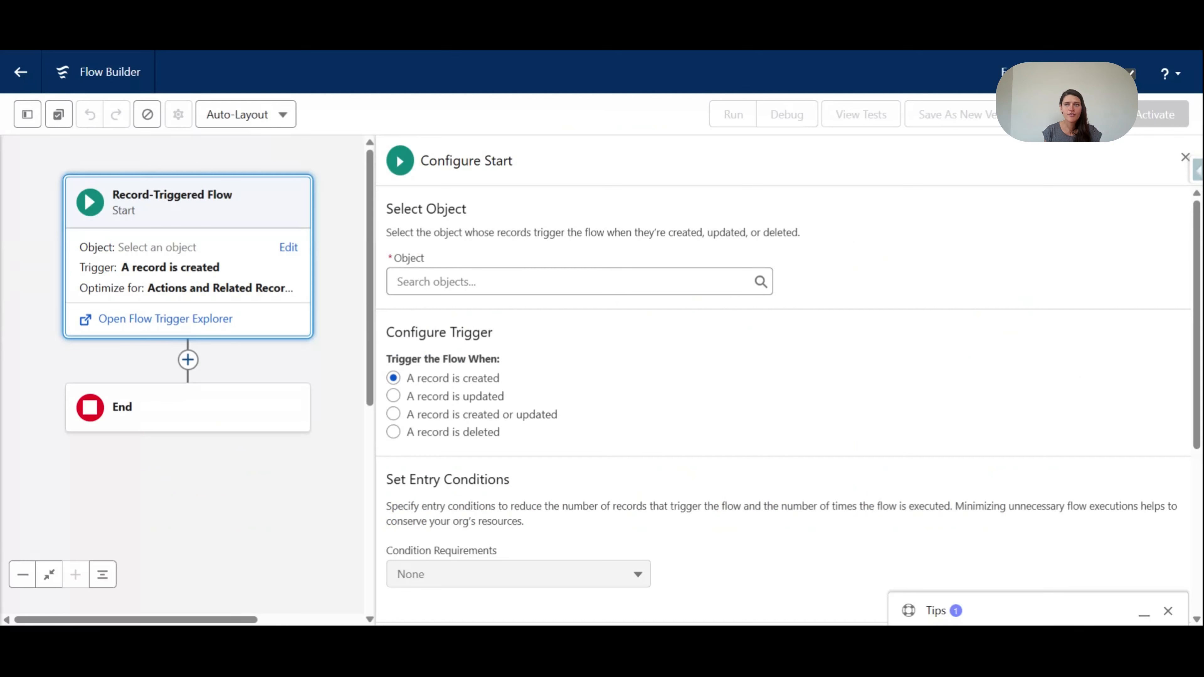
# Set Contact as the object that triggers the flow, review the start settings and close the start configuration.
pyautogui.click(517, 287)
pyautogui.write('conta')
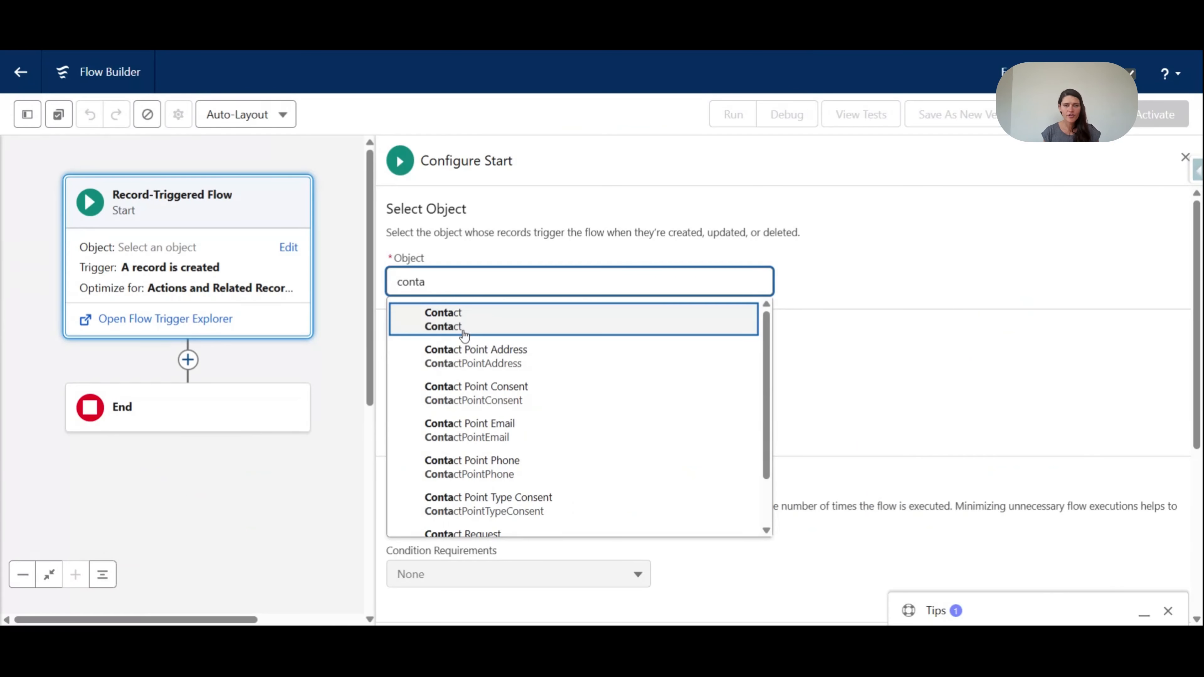
pyautogui.click(460, 327)
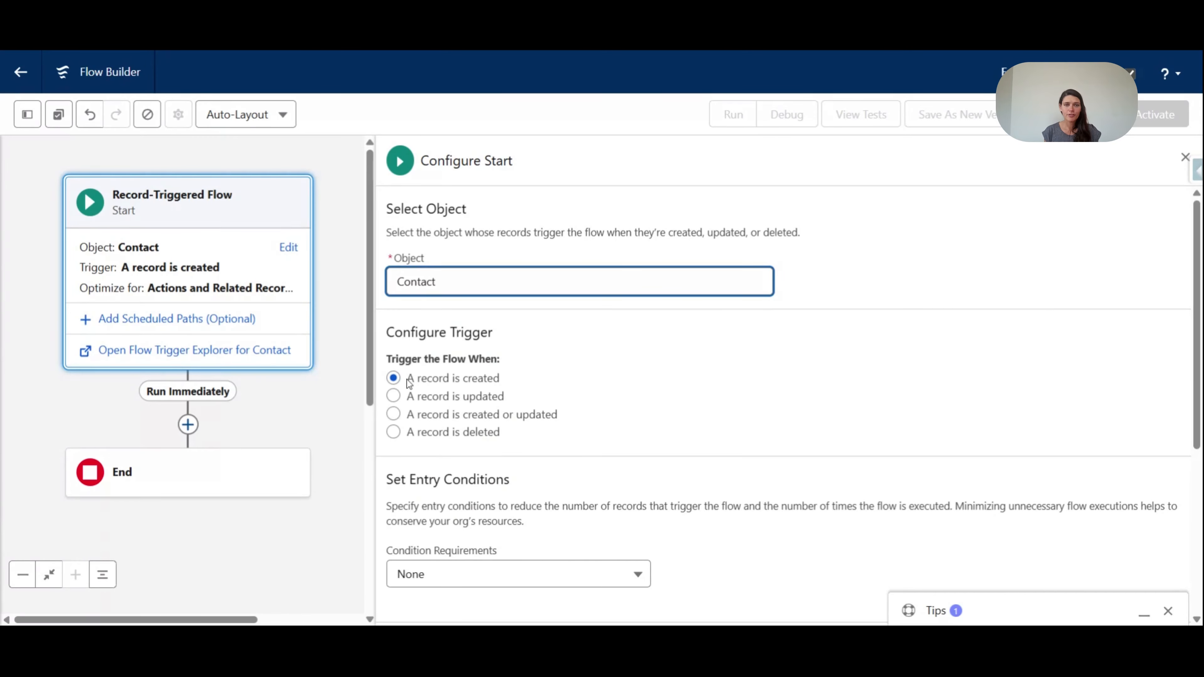
pyautogui.scroll(-2, 557, 381)
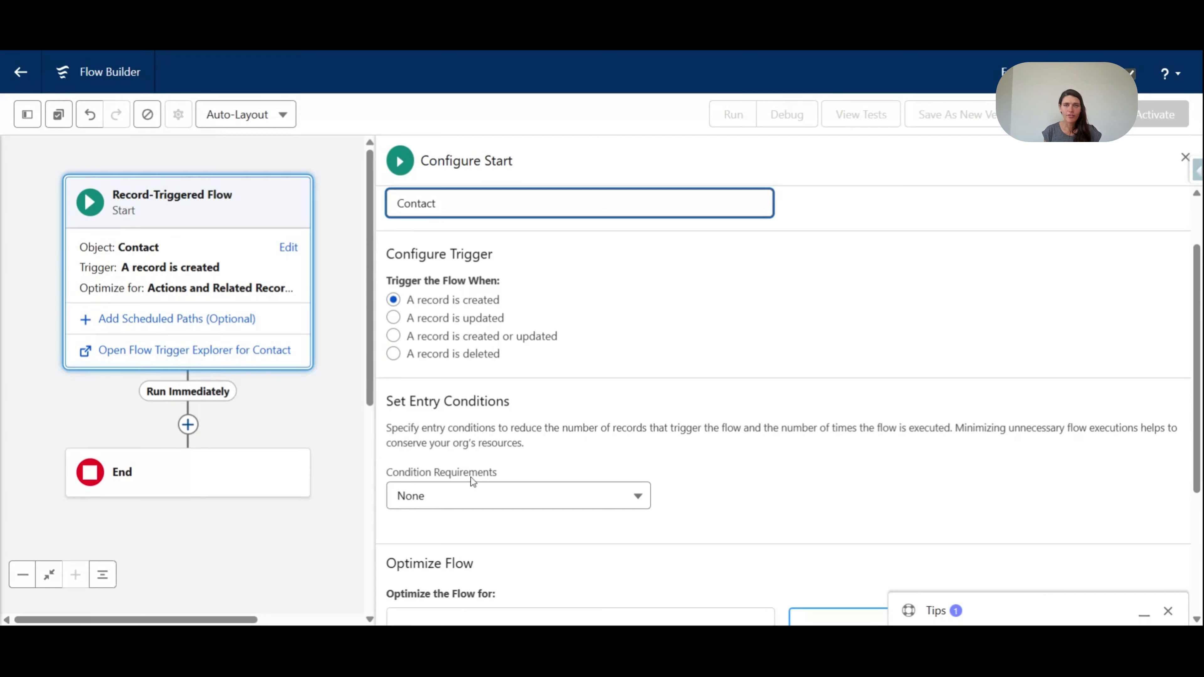
pyautogui.scroll(-2, 474, 476)
pyautogui.scroll(-3, 864, 236)
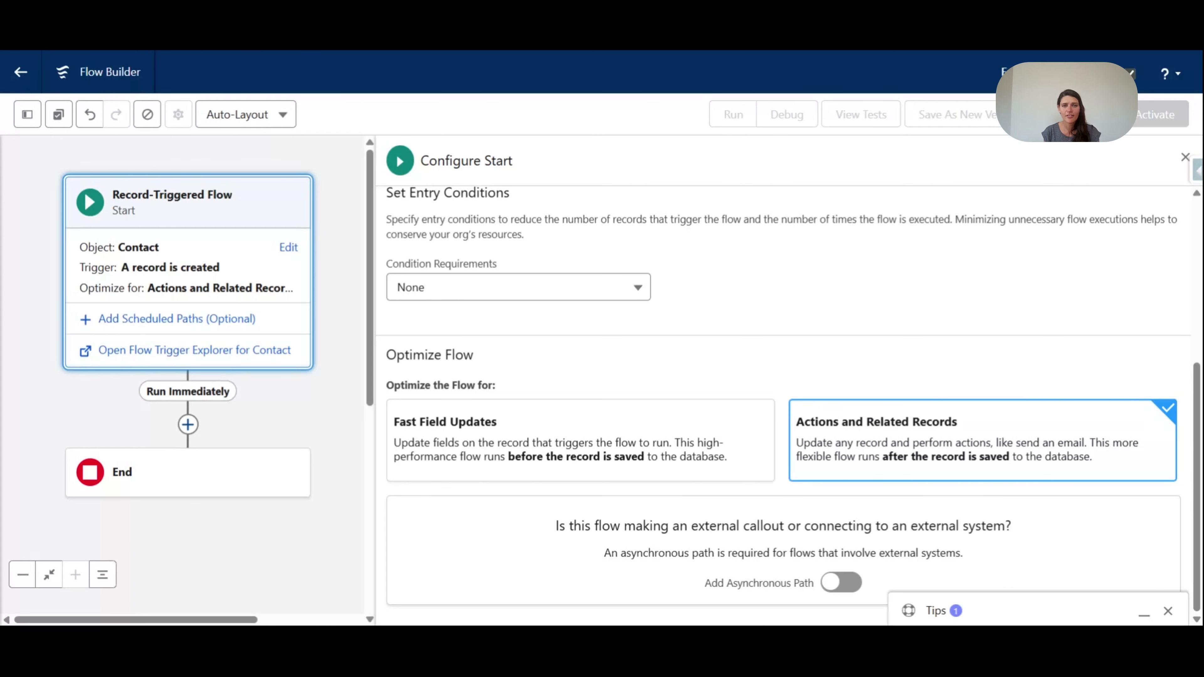
pyautogui.click(1186, 158)
# Add a Create Records element to the Run Immediately path and label it "Create Follow-up Task".
pyautogui.moveTo(654, 377); pyautogui.dragTo(921, 302)
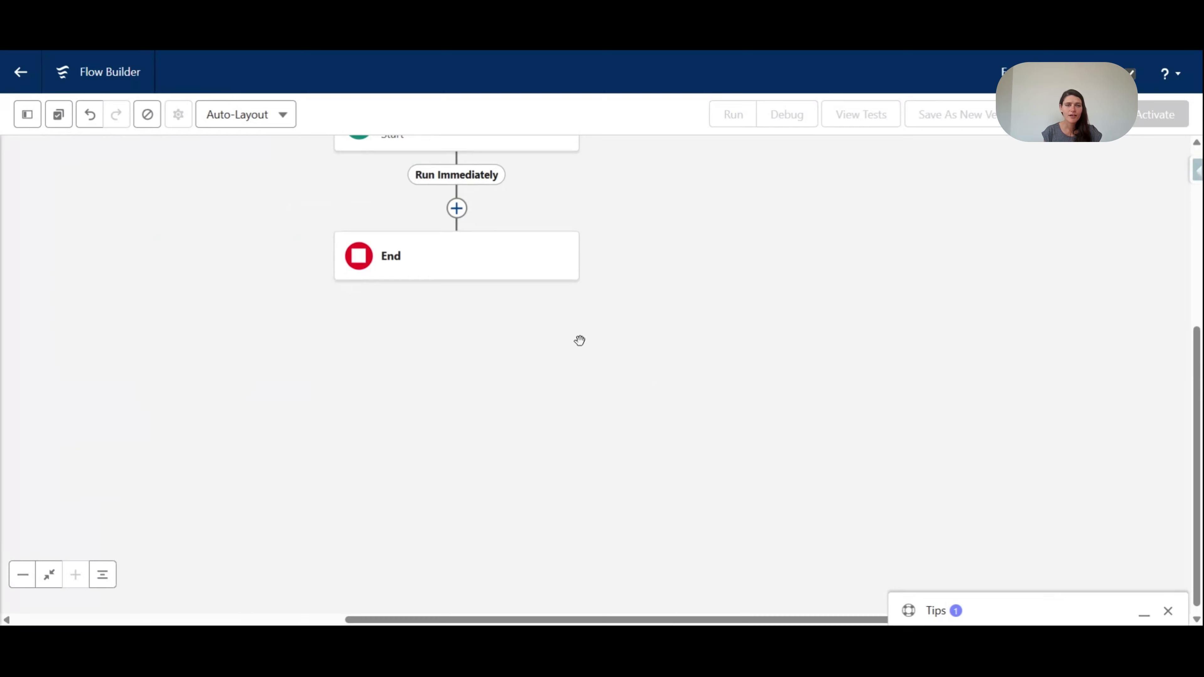
pyautogui.moveTo(687, 311); pyautogui.dragTo(645, 445)
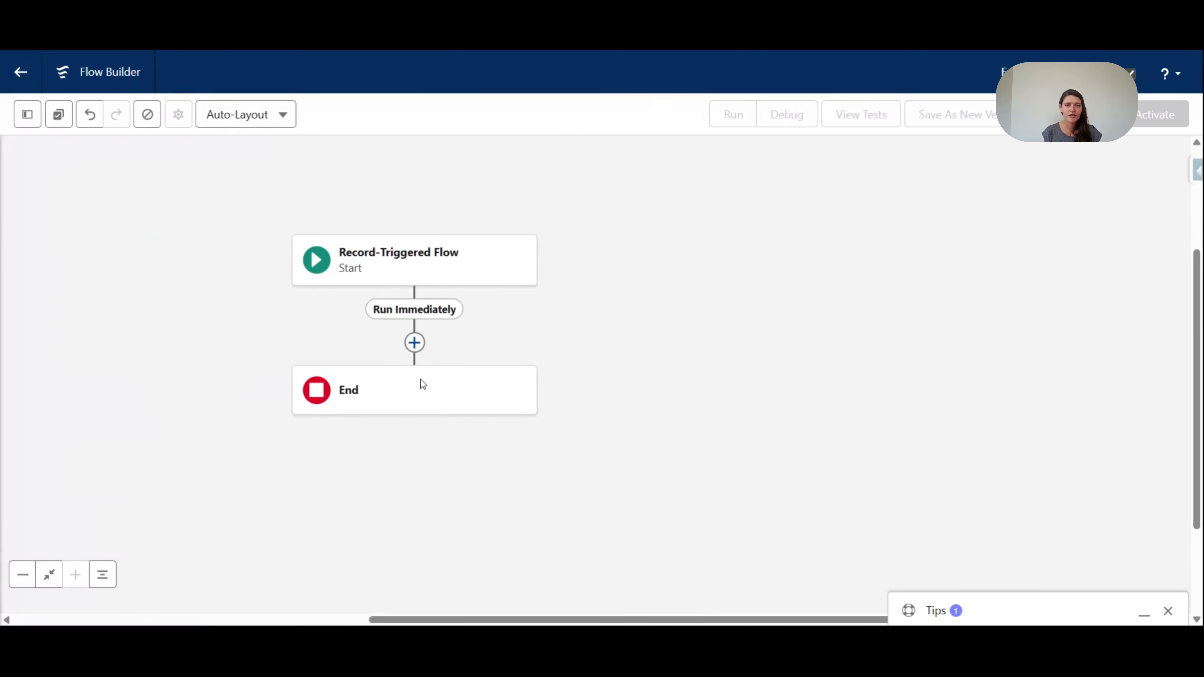
pyautogui.click(415, 343)
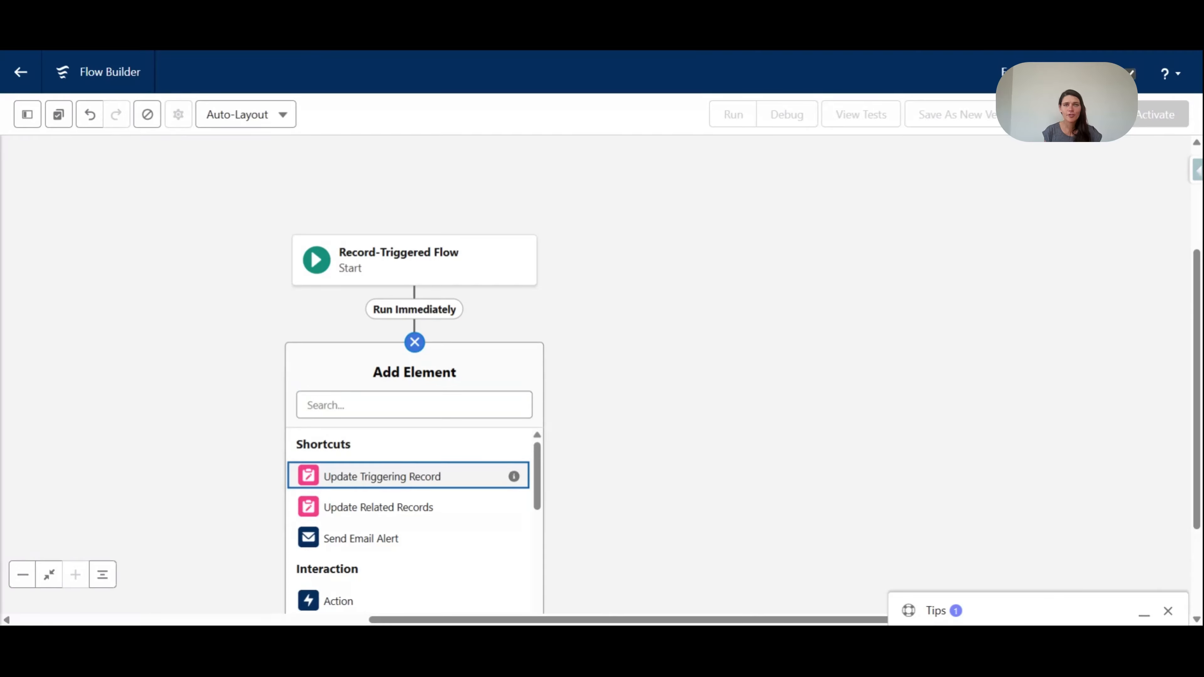
pyautogui.click(414, 411)
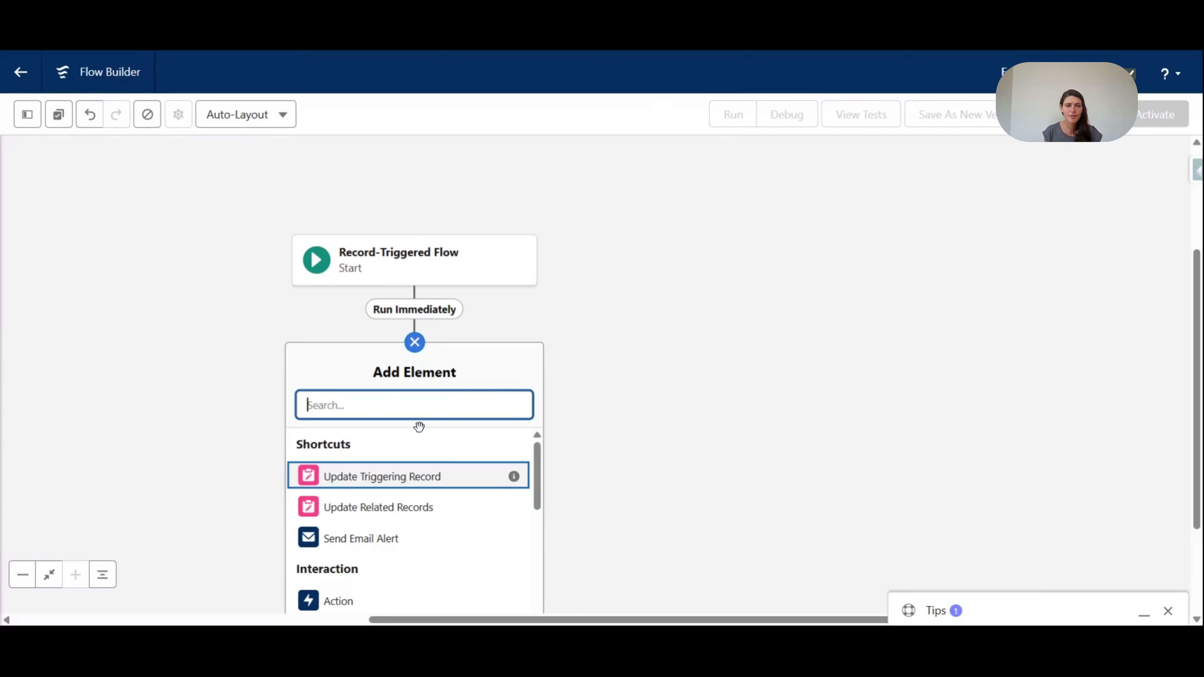
pyautogui.write('Create Records')
pyautogui.click(395, 455)
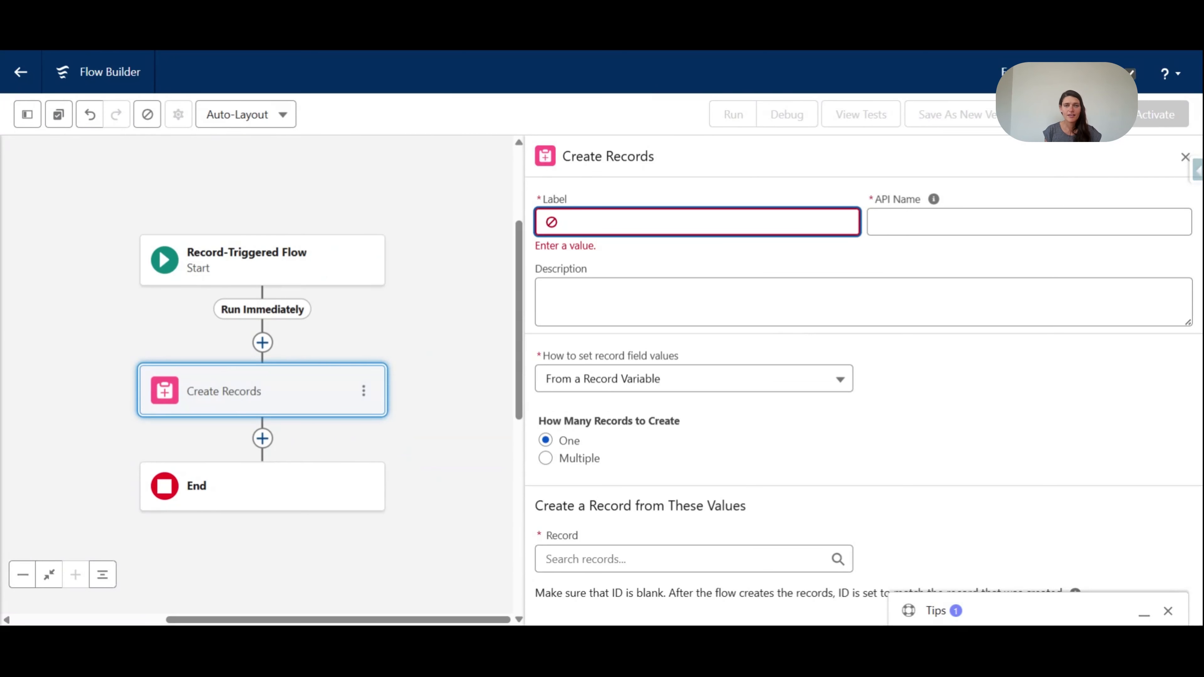
pyautogui.write('Create Follow-up Task')
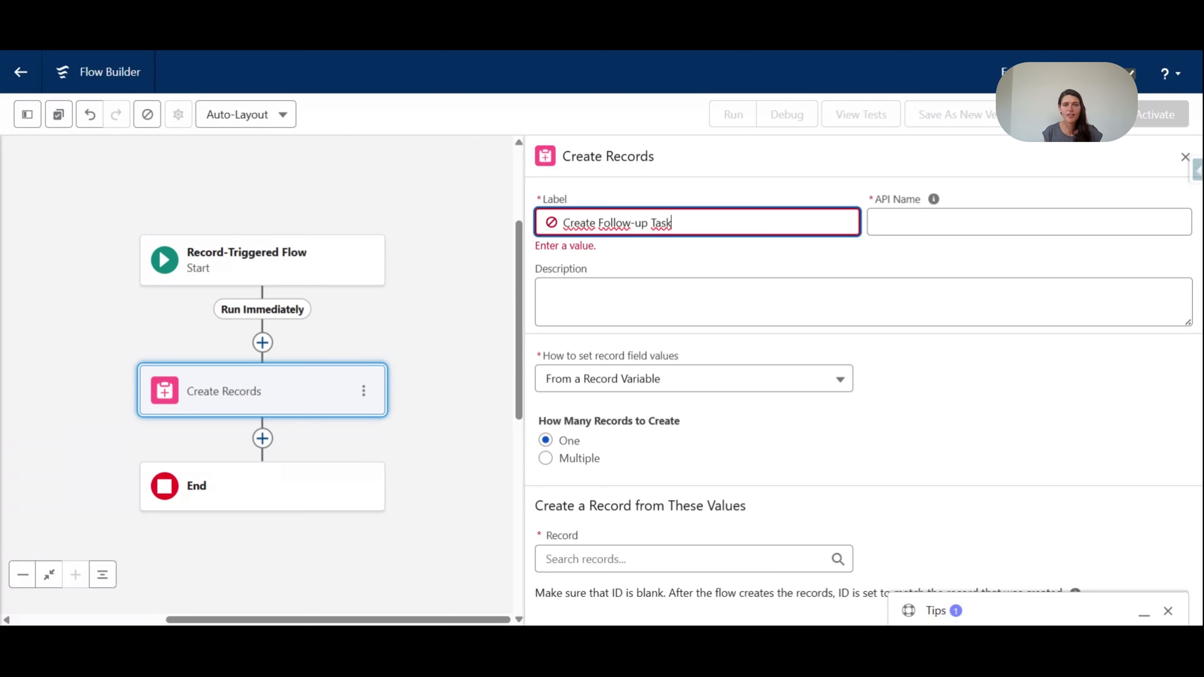
pyautogui.click(933, 199)
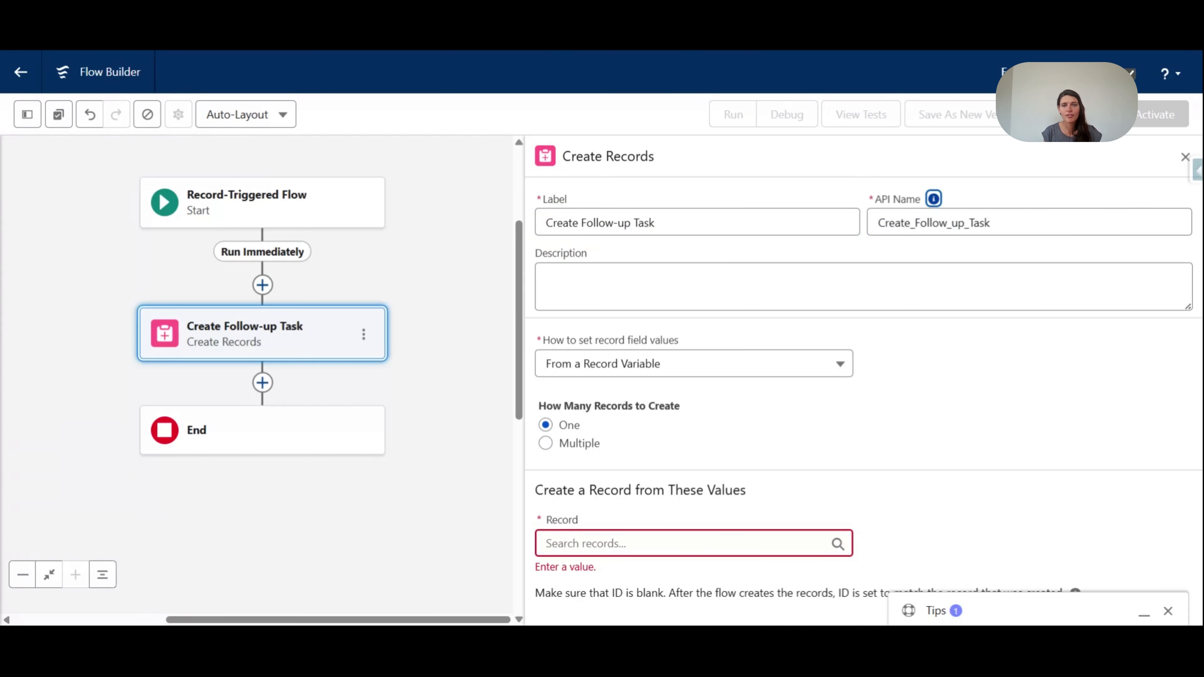
# Set the element's record field values to be entered manually and choose Task as the object to create.
pyautogui.click(626, 365)
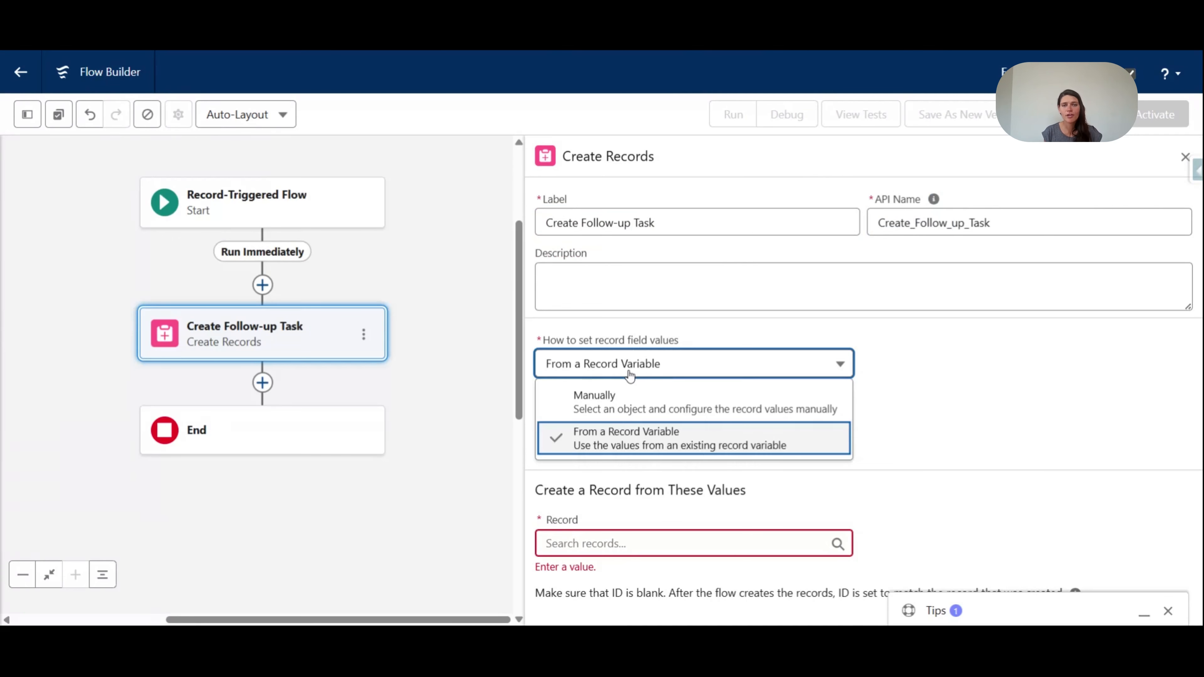
pyautogui.click(619, 395)
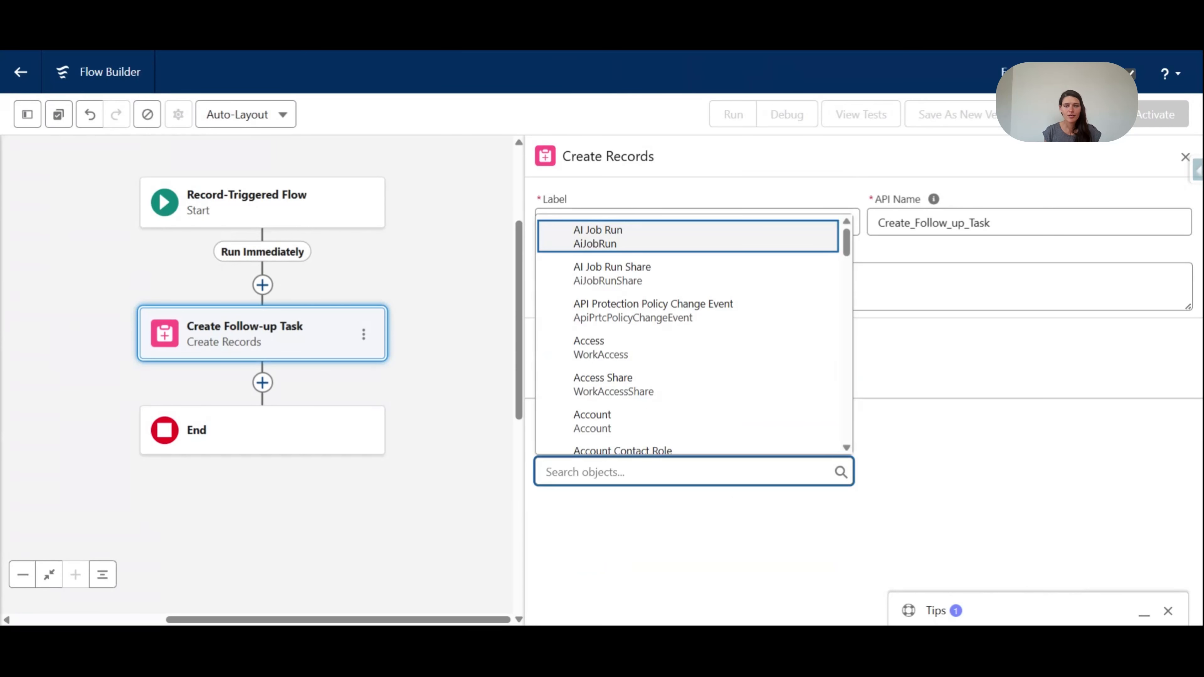
pyautogui.write('task')
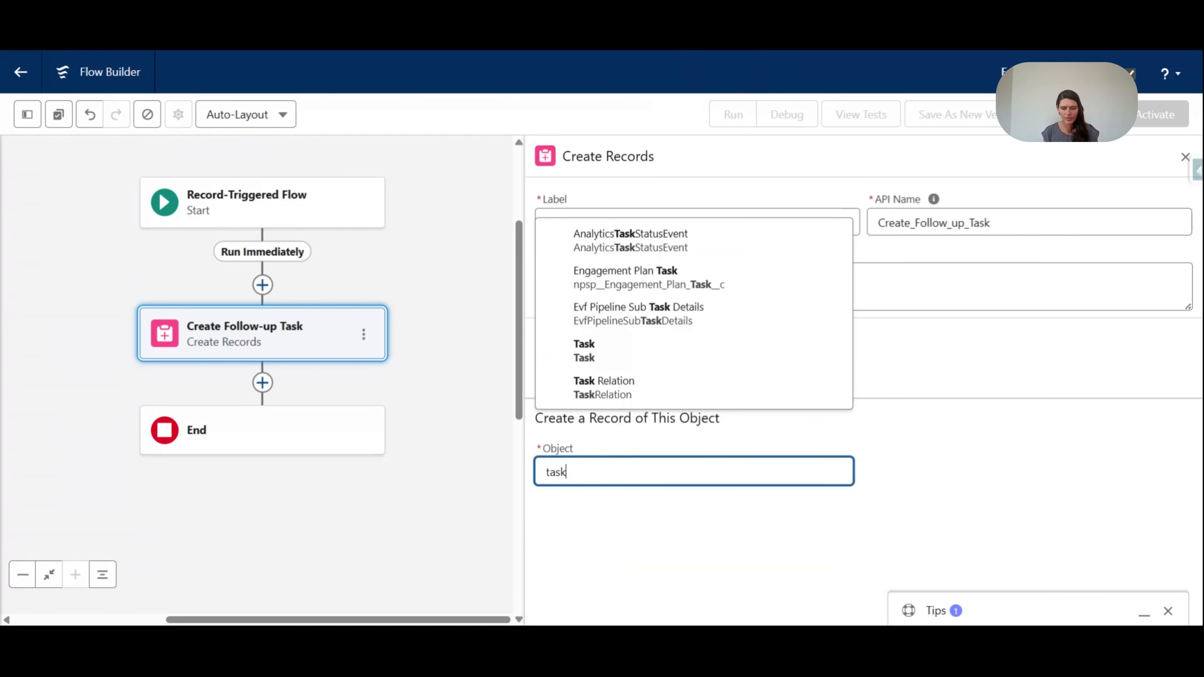
pyautogui.click(590, 409)
# Add field rows to the task's field values until there are four.
pyautogui.click(599, 528)
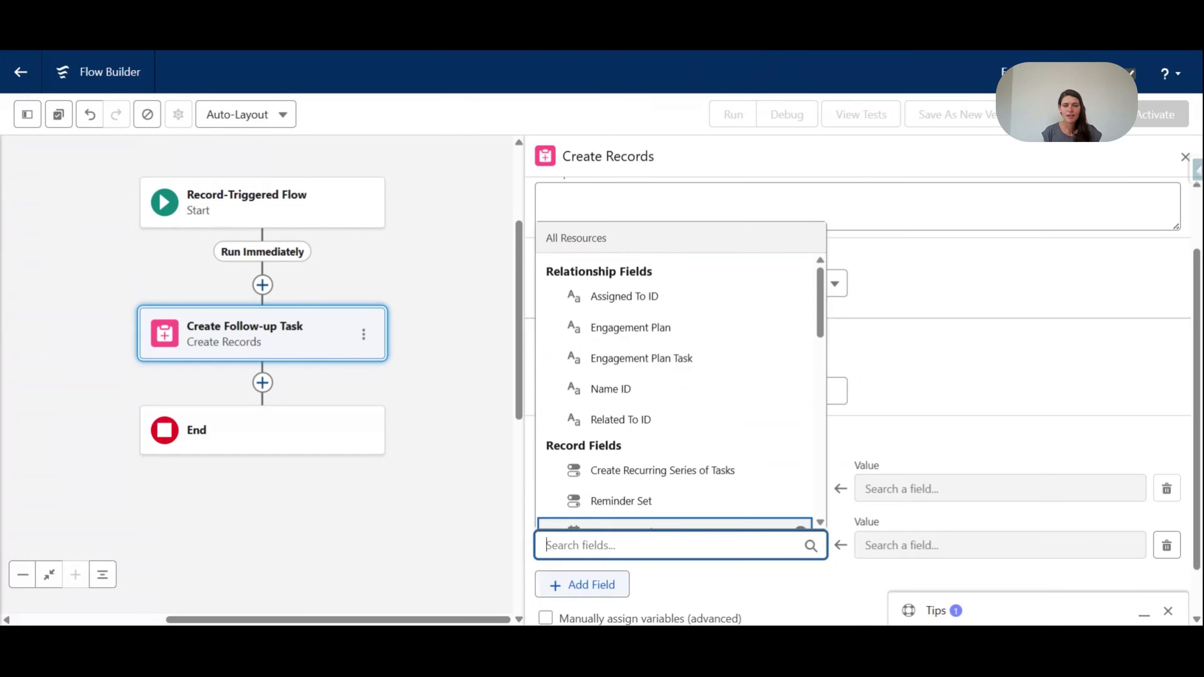
pyautogui.scroll(-3, 614, 463)
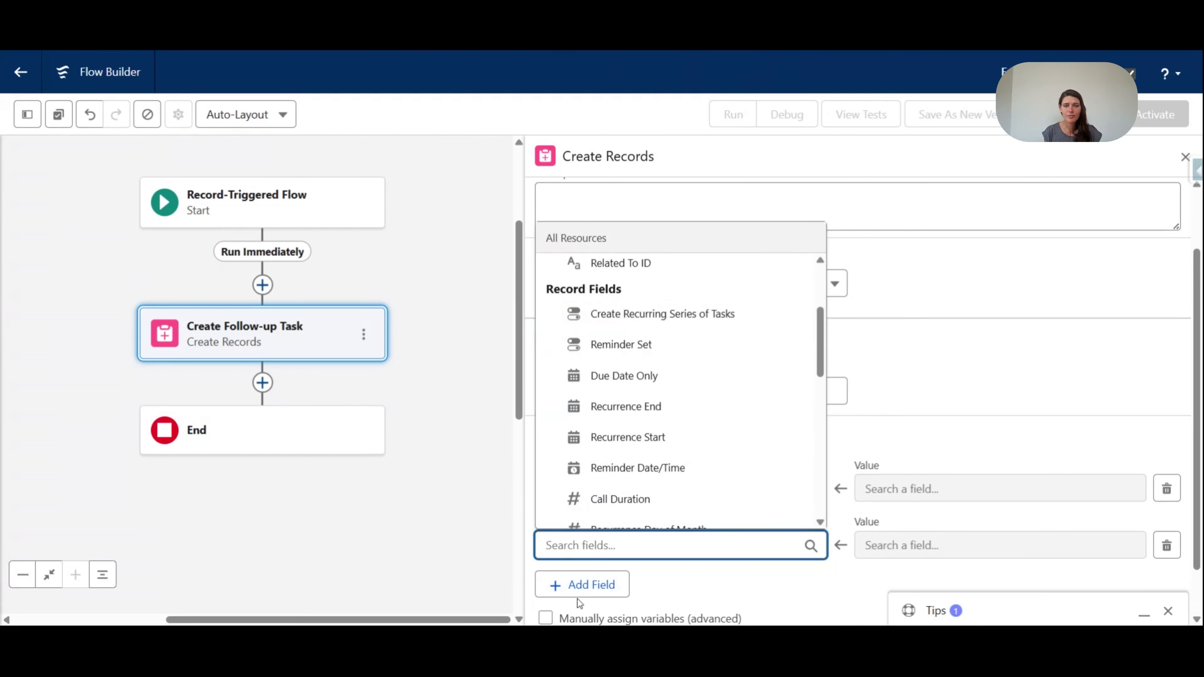
pyautogui.click(588, 586)
pyautogui.click(608, 533)
pyautogui.click(672, 568)
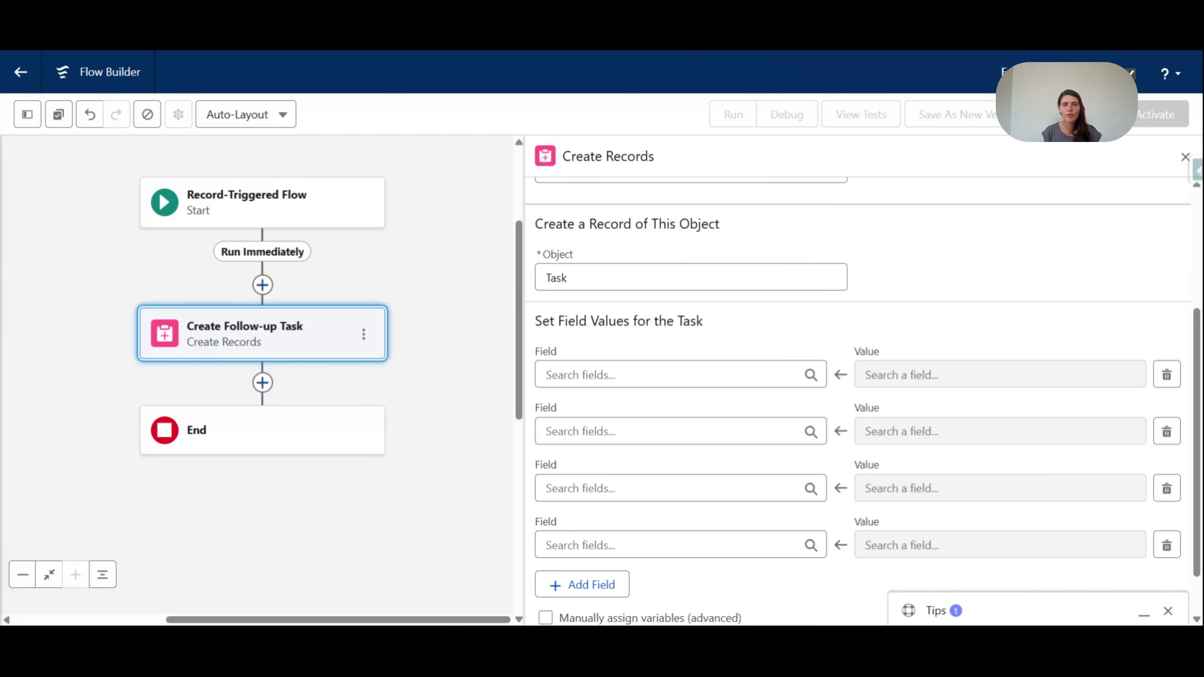
# Set the task's Subject field to "Follow up with new contact" in the first field row.
pyautogui.click(680, 375)
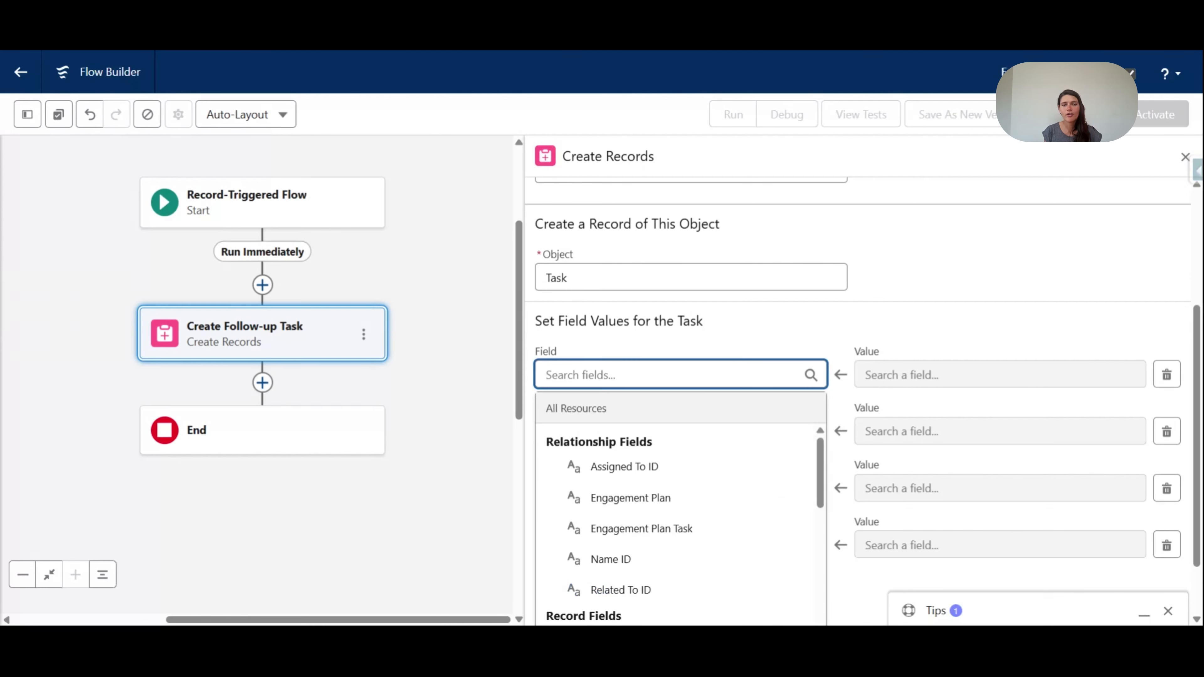
pyautogui.write('s')
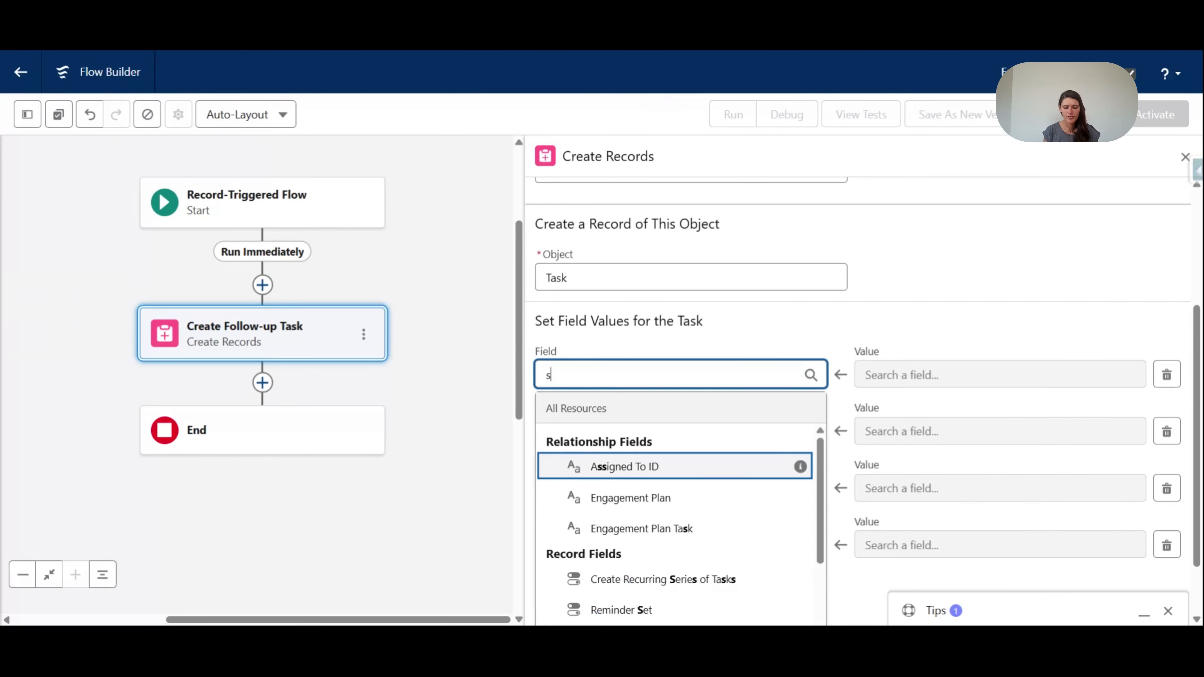
pyautogui.write('ubject')
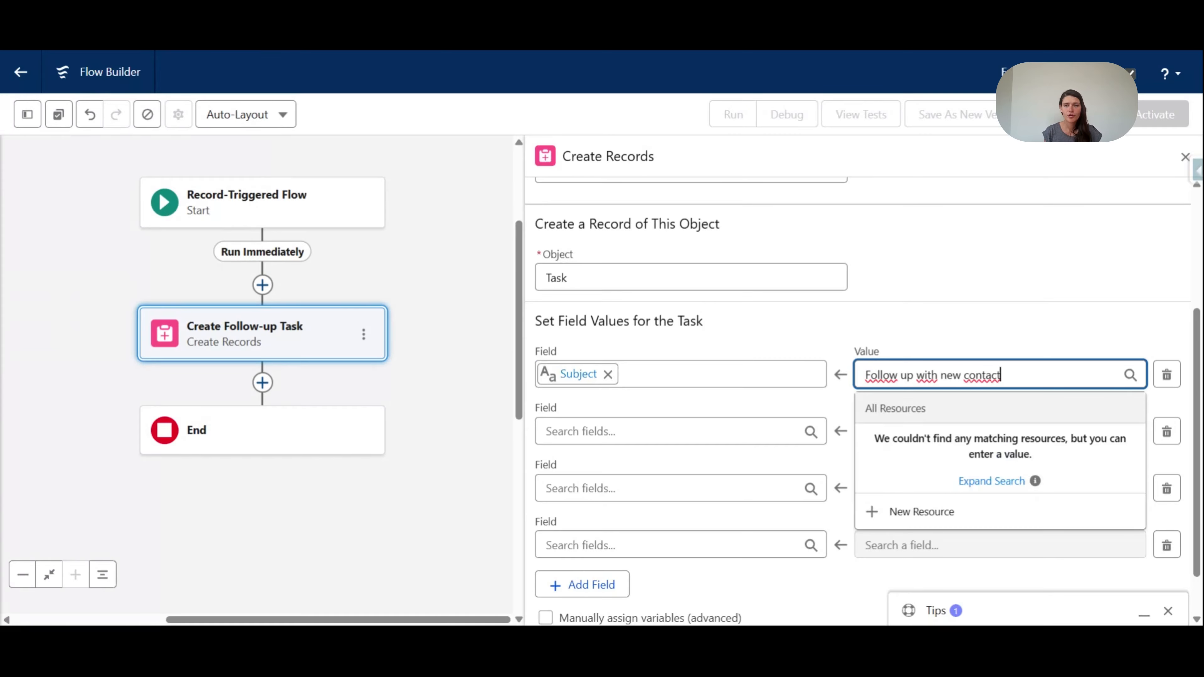
# Set the task's Status field to the picklist value Open in the second field row.
pyautogui.click(782, 431)
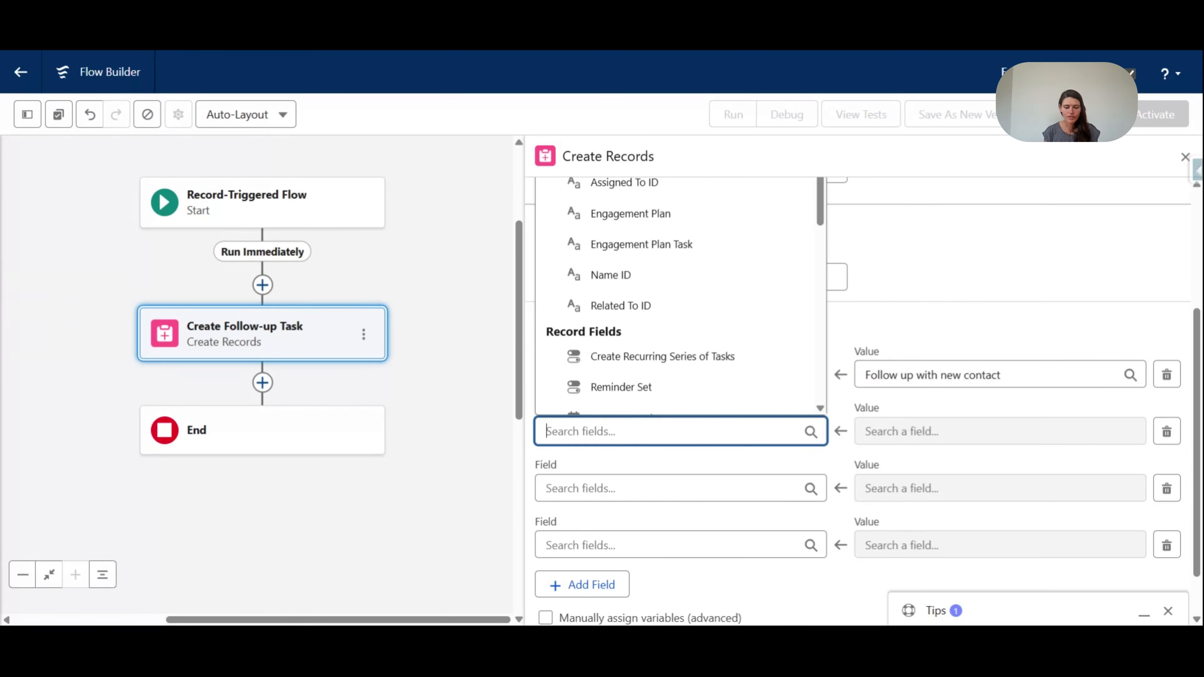
pyautogui.write('stat')
pyautogui.click(605, 400)
pyautogui.click(991, 432)
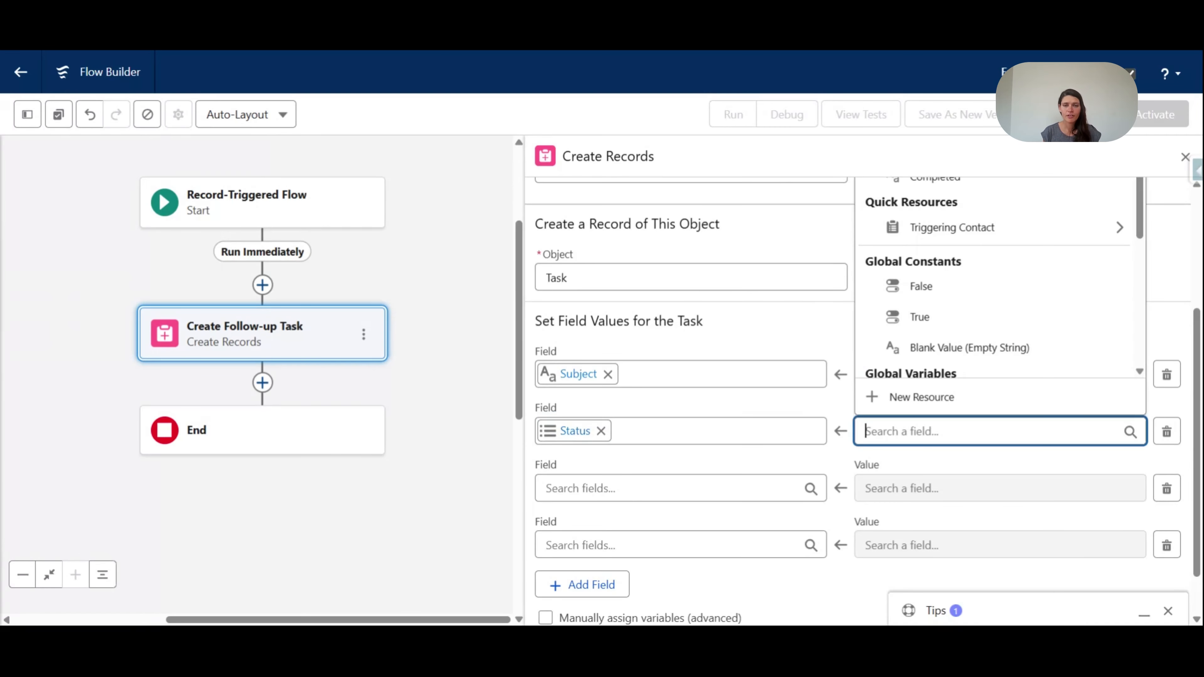
pyautogui.scroll(3, 995, 333)
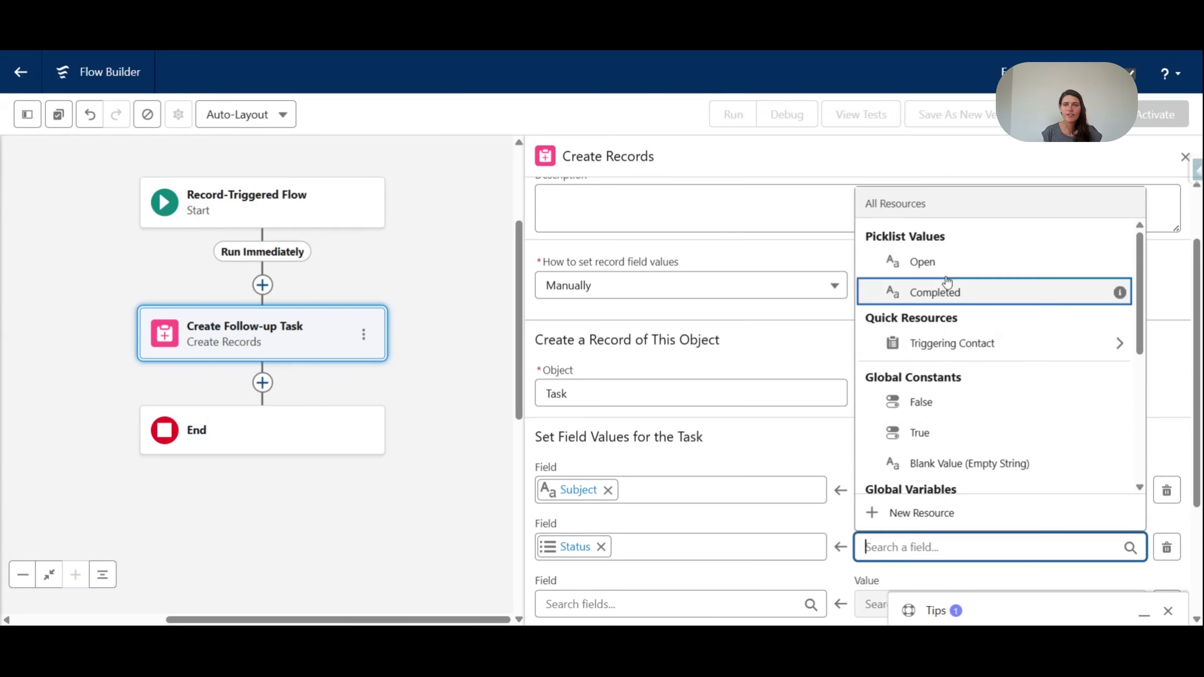
pyautogui.click(928, 267)
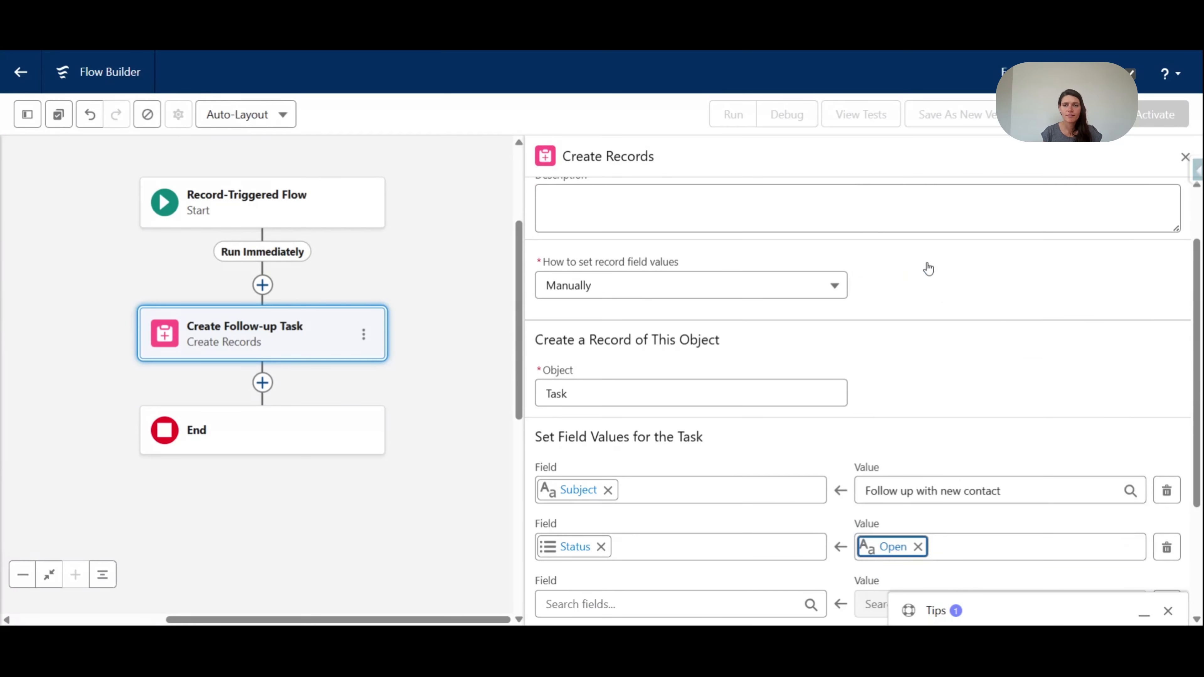
# Set the task's Priority field to the picklist value Normal in the third field row.
pyautogui.scroll(-2, 928, 269)
pyautogui.click(681, 526)
pyautogui.write('pri')
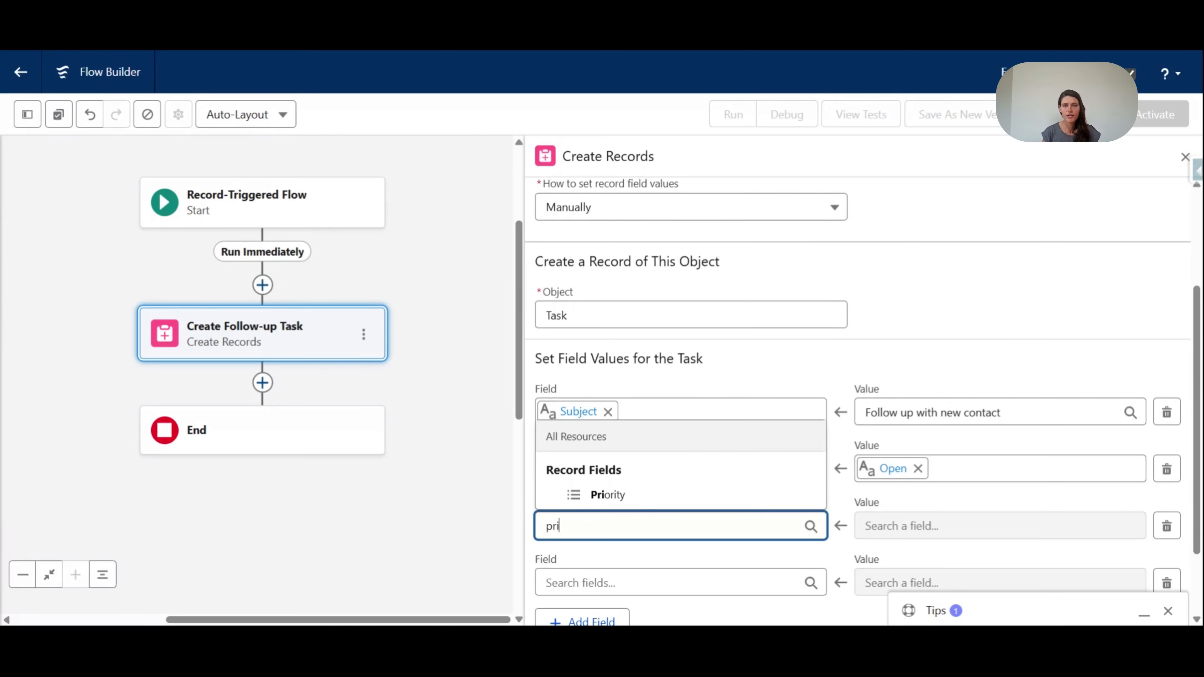
pyautogui.click(547, 498)
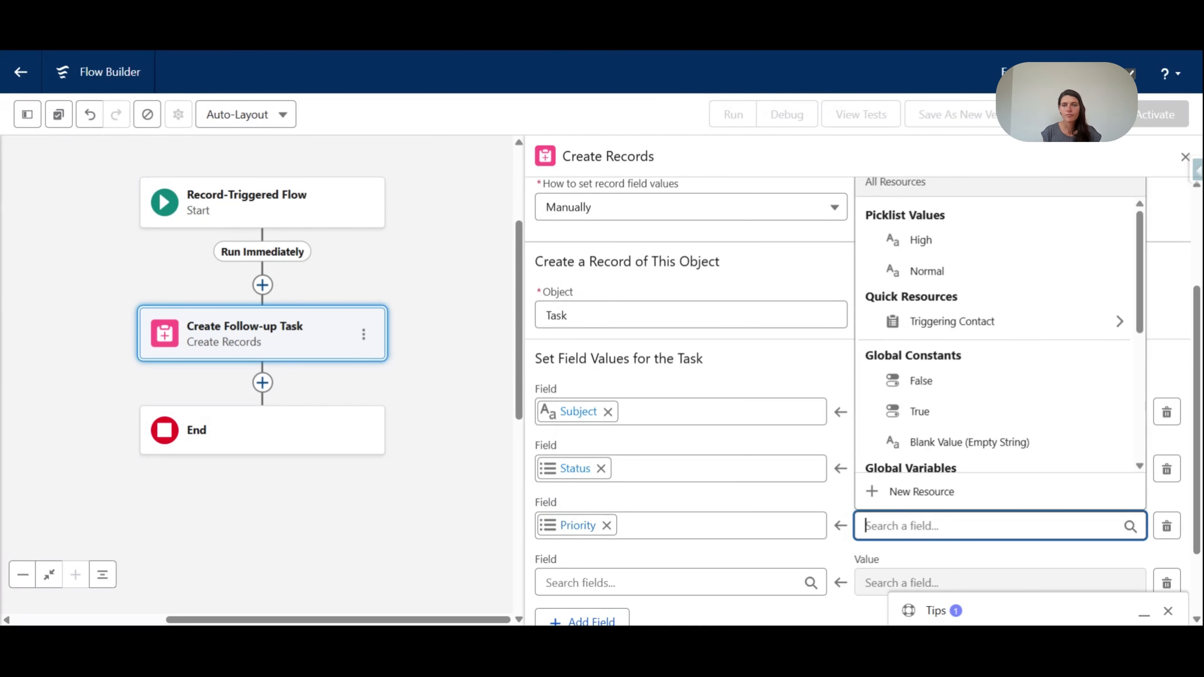
pyautogui.click(944, 271)
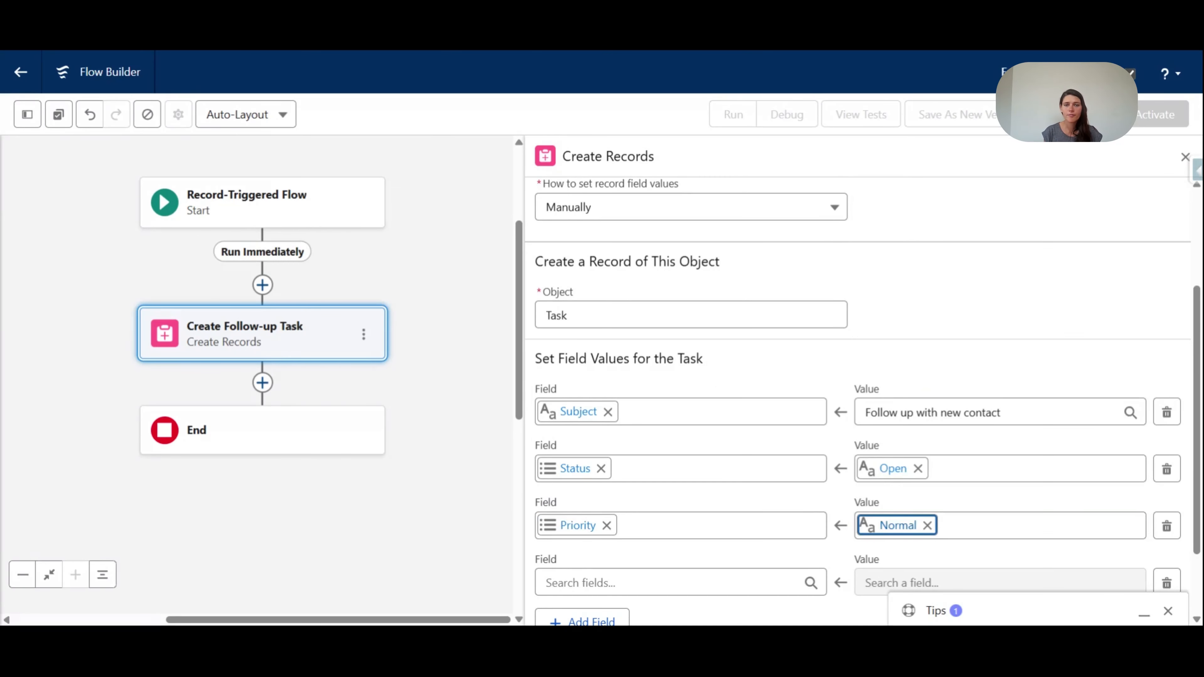
# Set the task's Name ID field to Triggering Contact > Contact ID in the fourth field row.
pyautogui.scroll(-2, 730, 364)
pyautogui.click(616, 489)
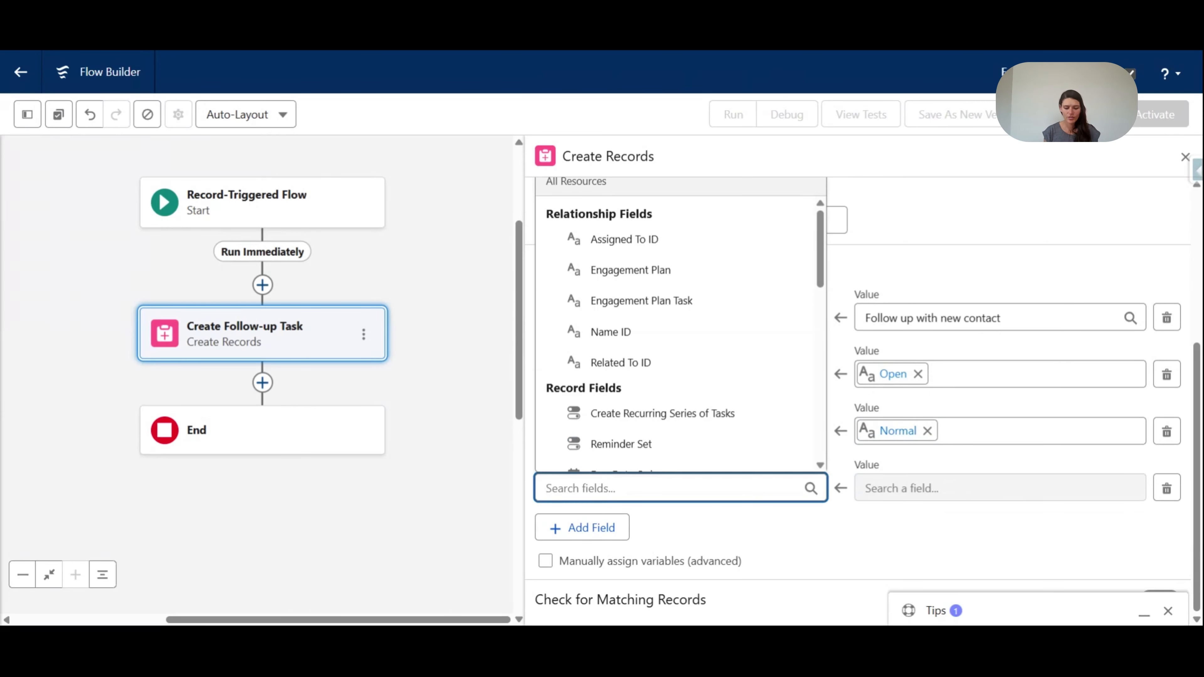
pyautogui.write('name')
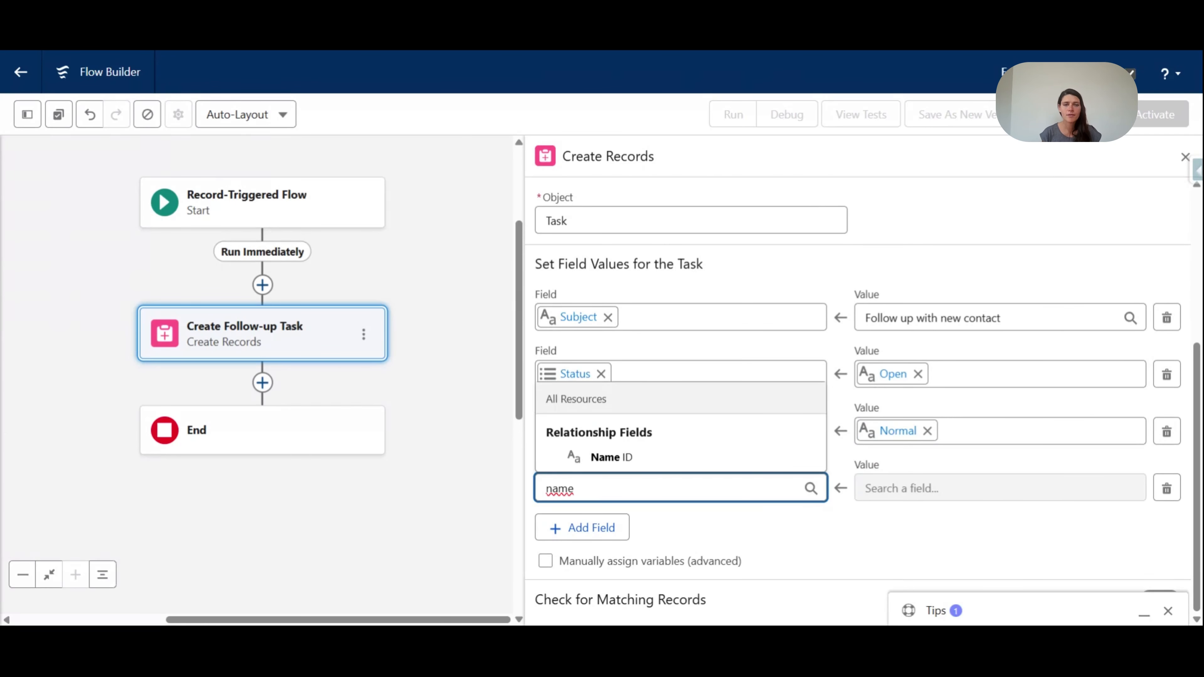
pyautogui.click(563, 467)
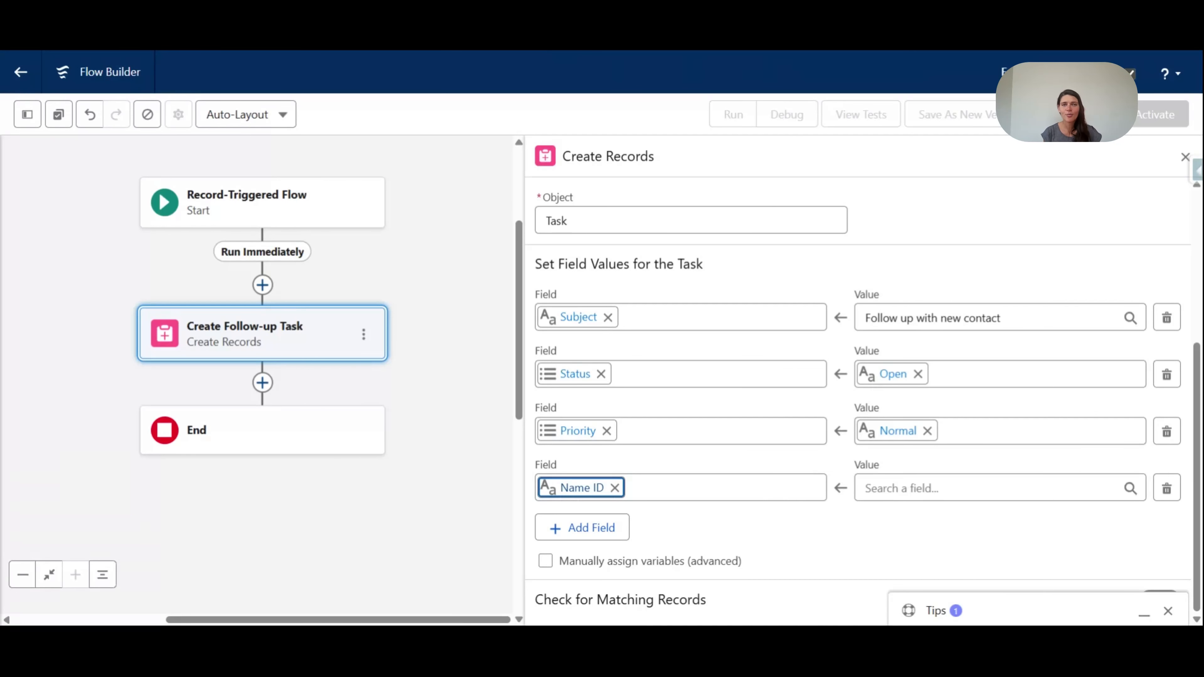
pyautogui.click(958, 488)
pyautogui.scroll(3, 959, 373)
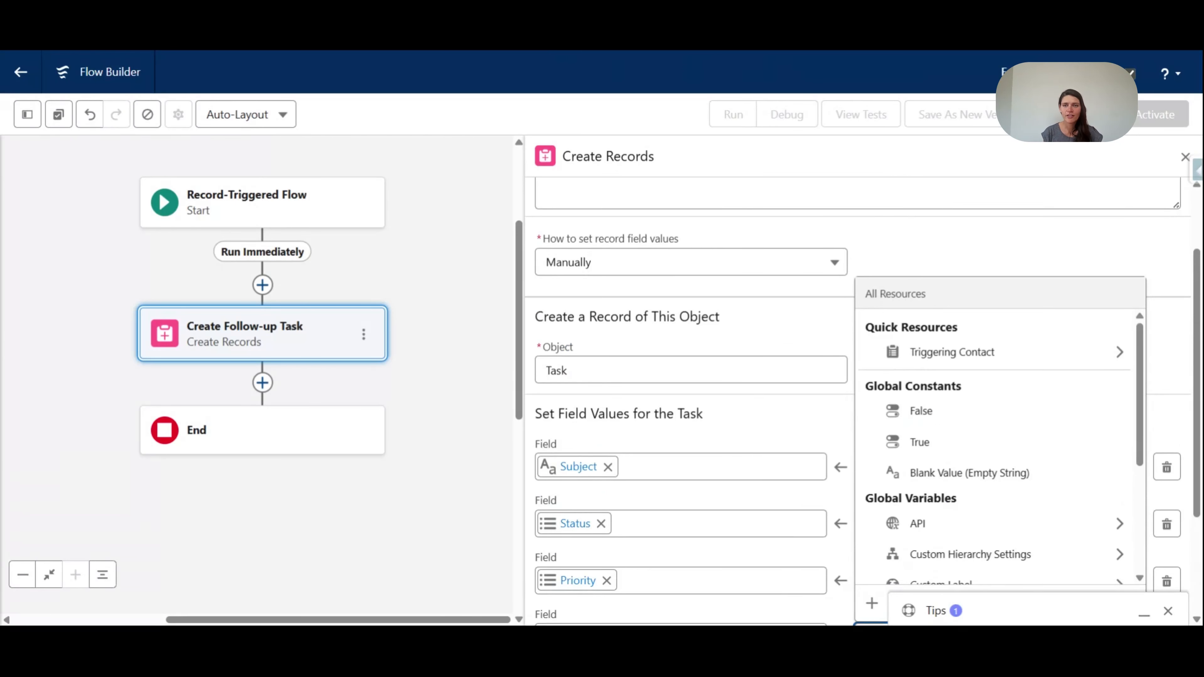
pyautogui.click(958, 359)
pyautogui.write('Conta')
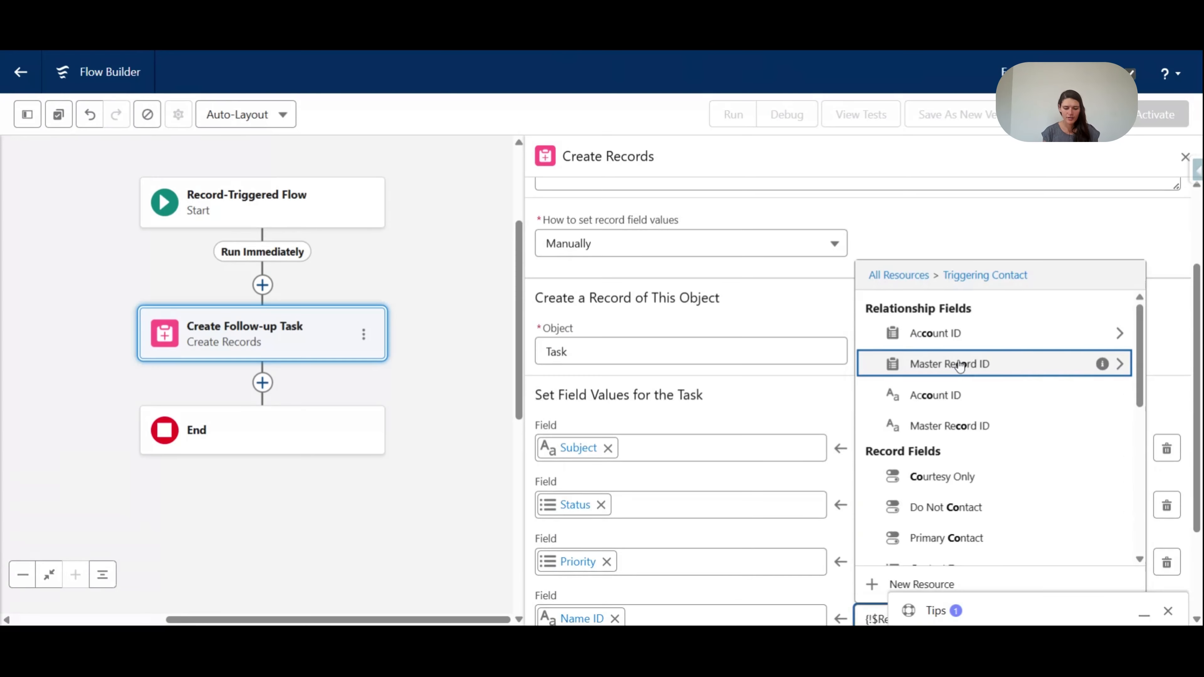
pyautogui.click(968, 492)
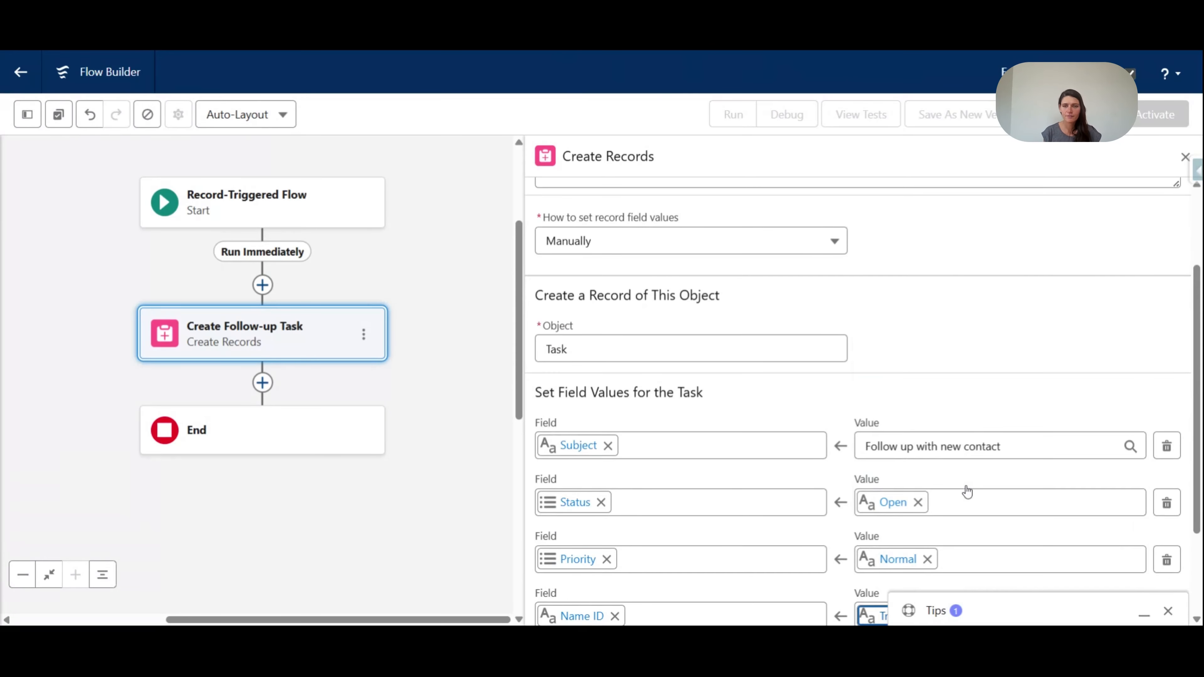
pyautogui.scroll(-3, 955, 405)
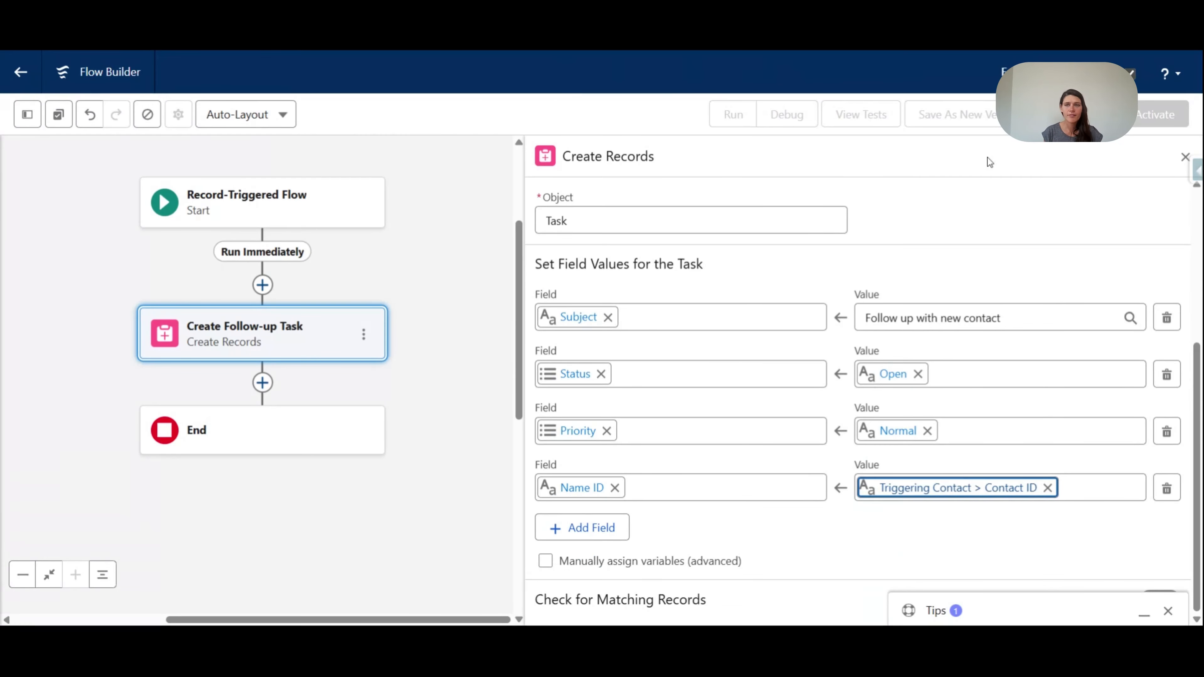
# Save the flow with the label "Create Task on New Contact".
pyautogui.click(1100, 115)
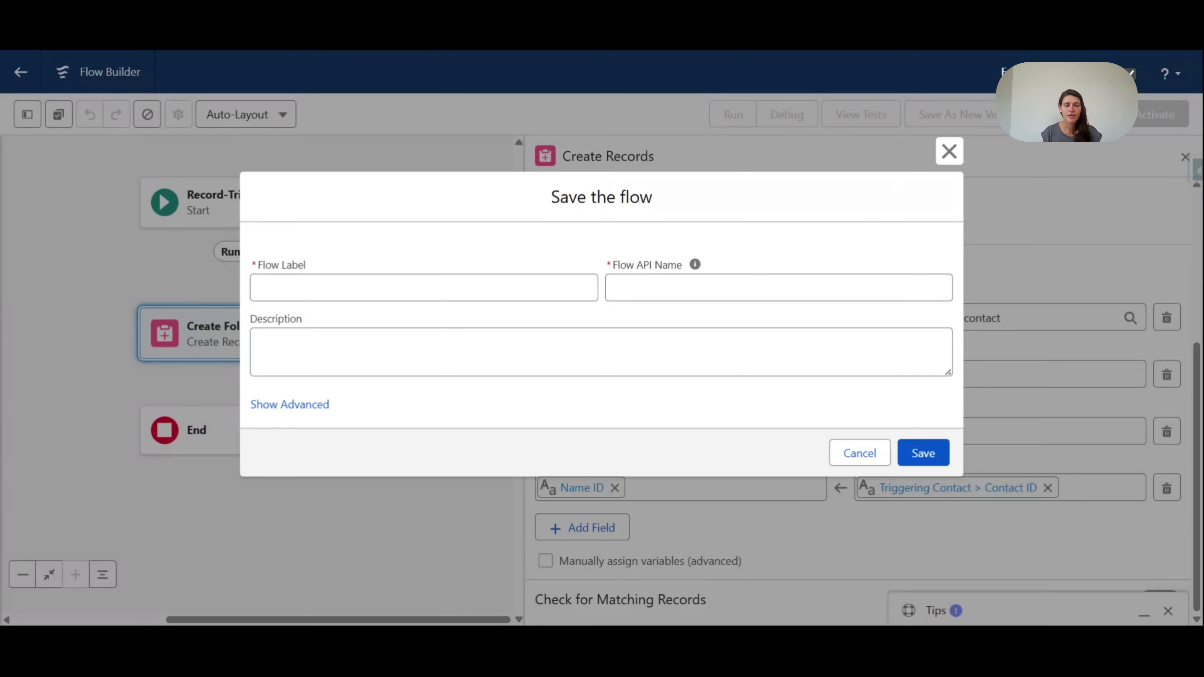
pyautogui.click(424, 288)
pyautogui.write("'Create Task on New Contact")
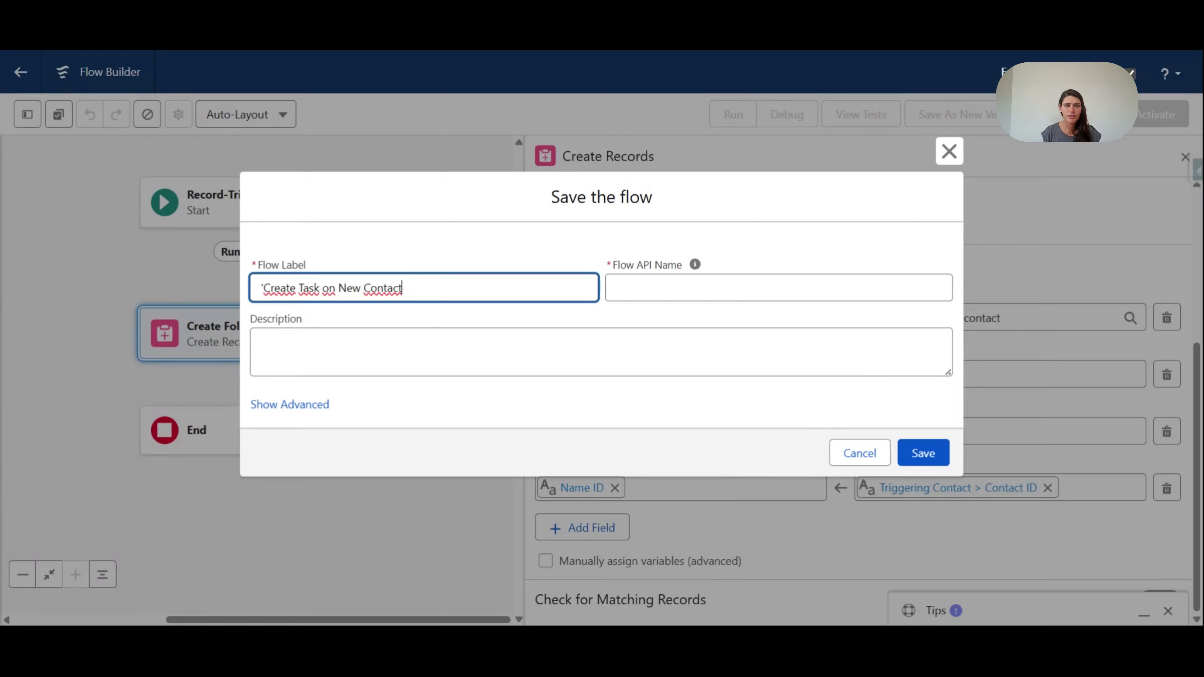
pyautogui.press('Home')
pyautogui.press('Delete')
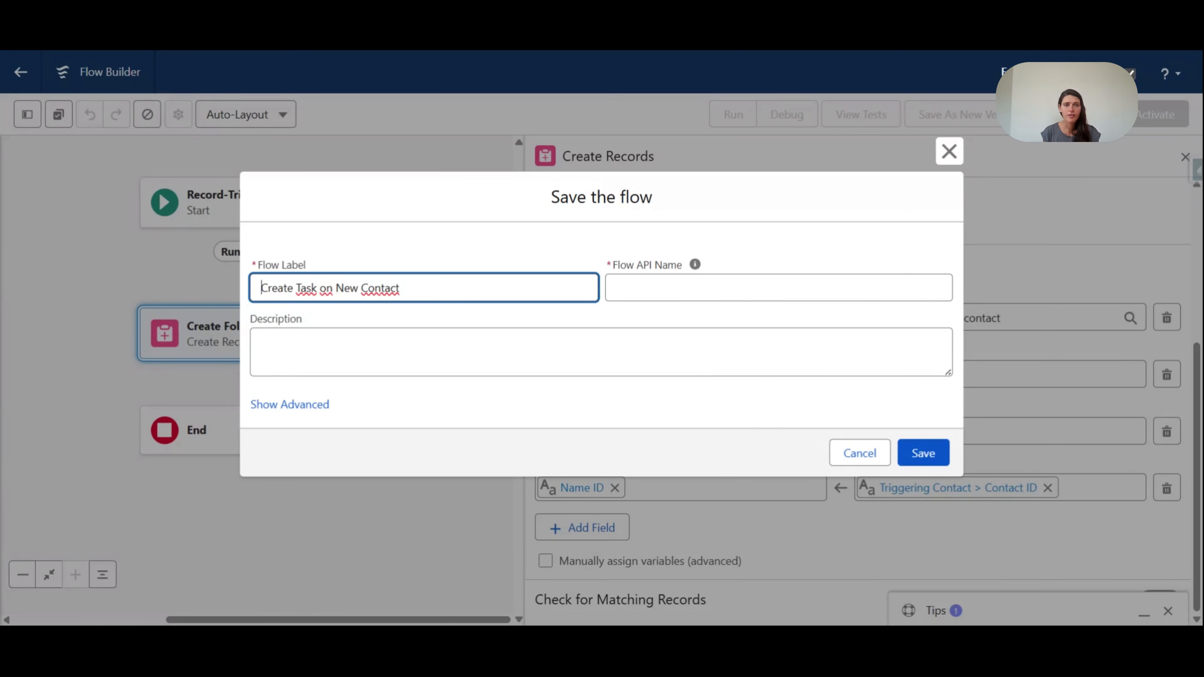
pyautogui.press('Tab')
pyautogui.click(923, 453)
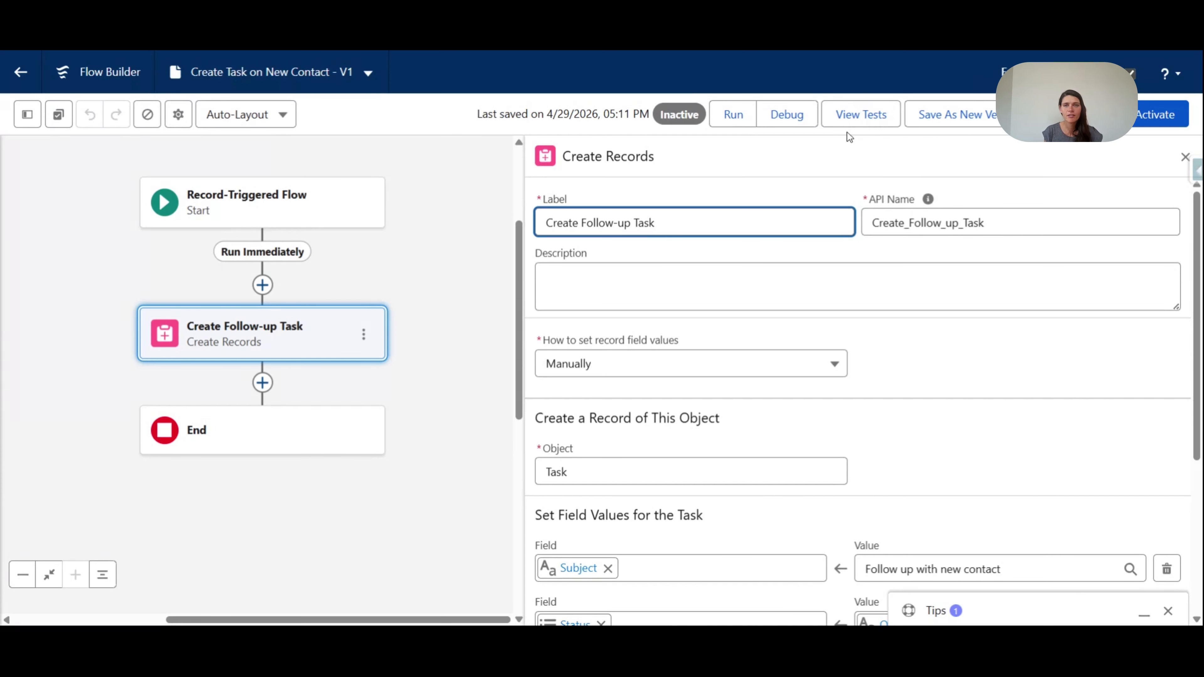
# Debug the flow on the Run Immediately path, using the first suggested contact as the triggering record.
pyautogui.click(787, 115)
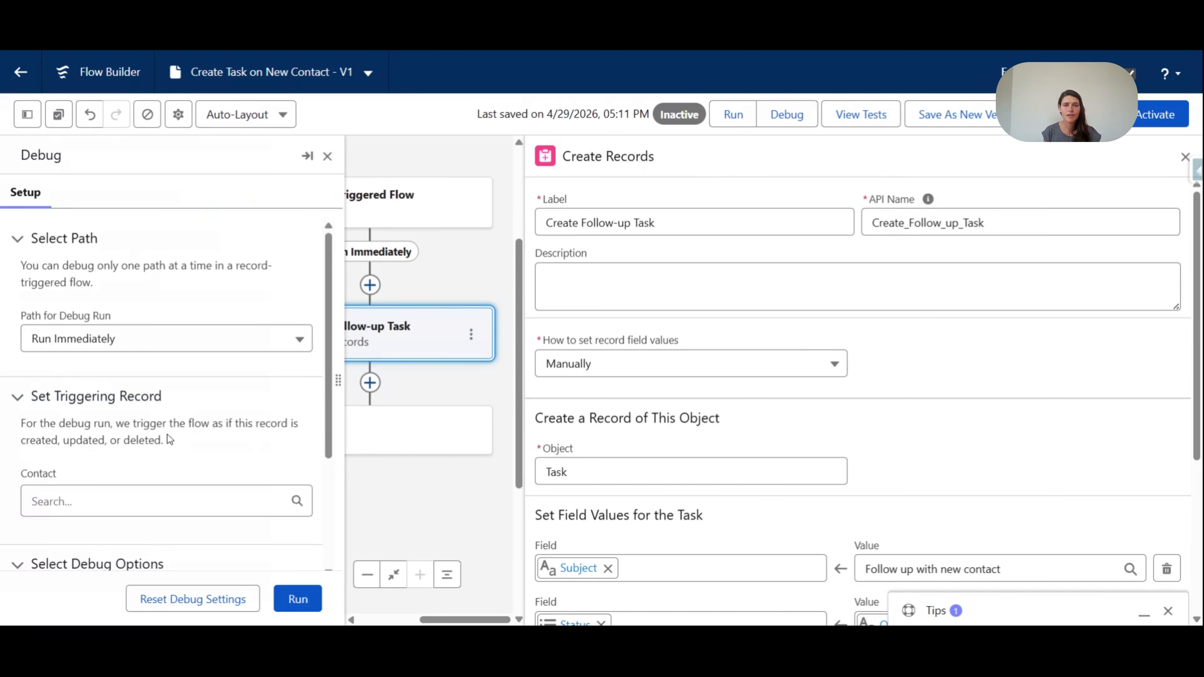
pyautogui.scroll(-3, 169, 440)
pyautogui.click(134, 423)
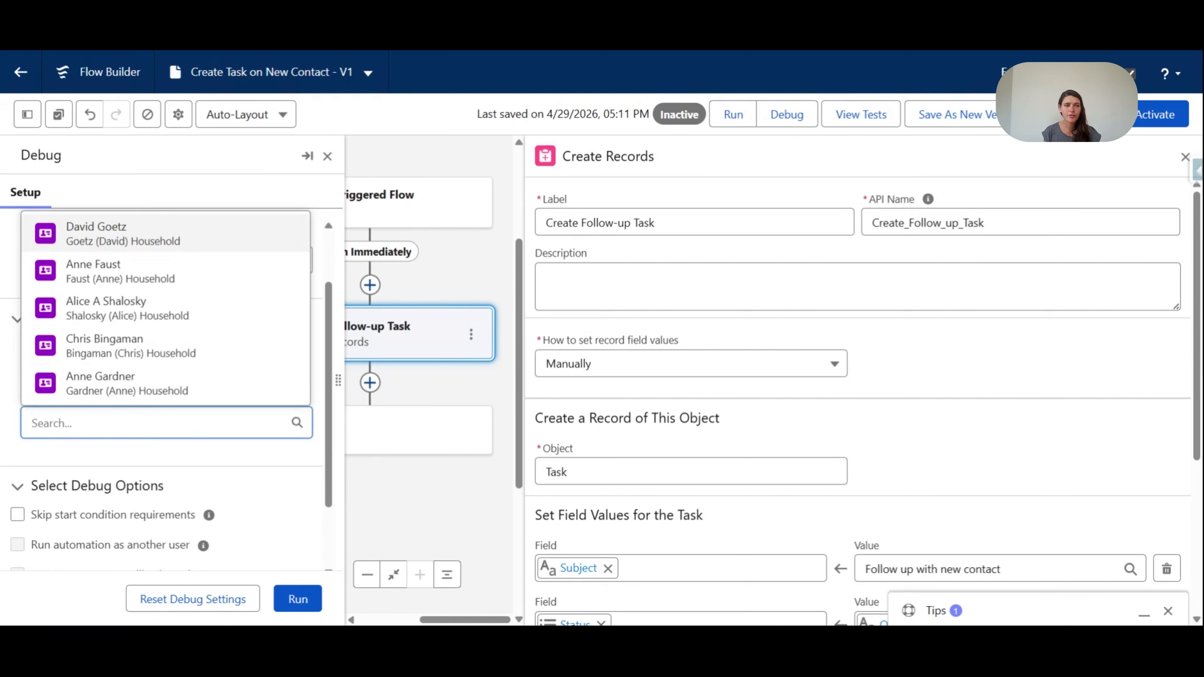
pyautogui.click(108, 234)
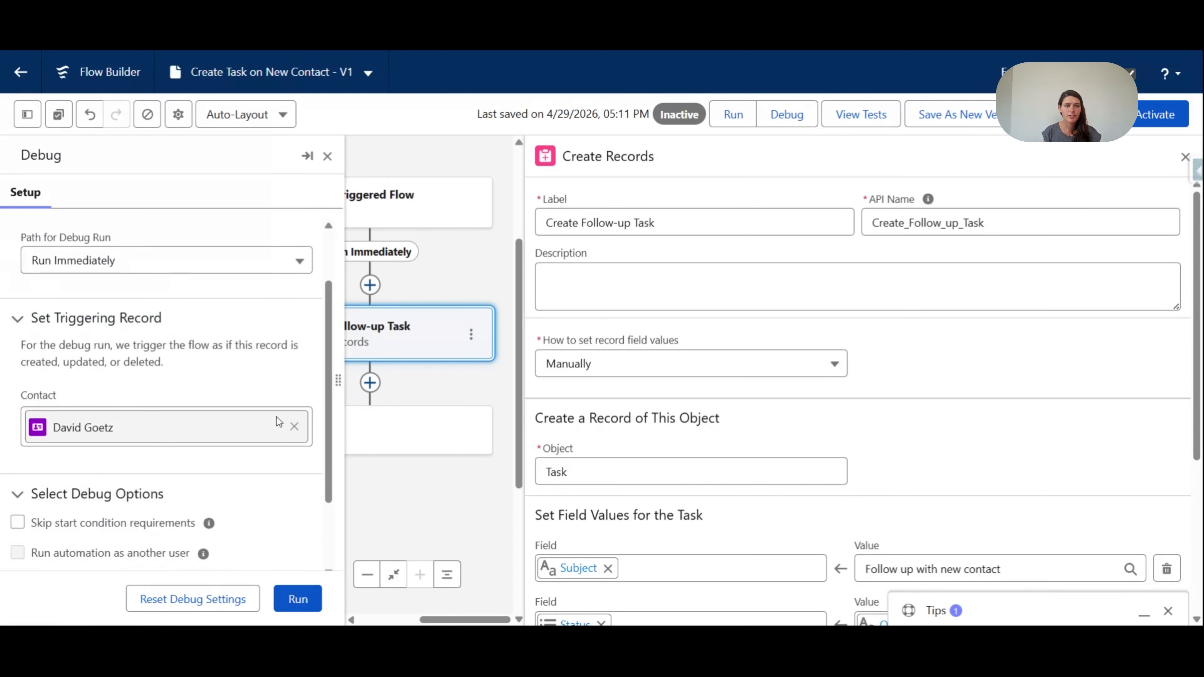
pyautogui.scroll(-3, 278, 422)
pyautogui.click(298, 599)
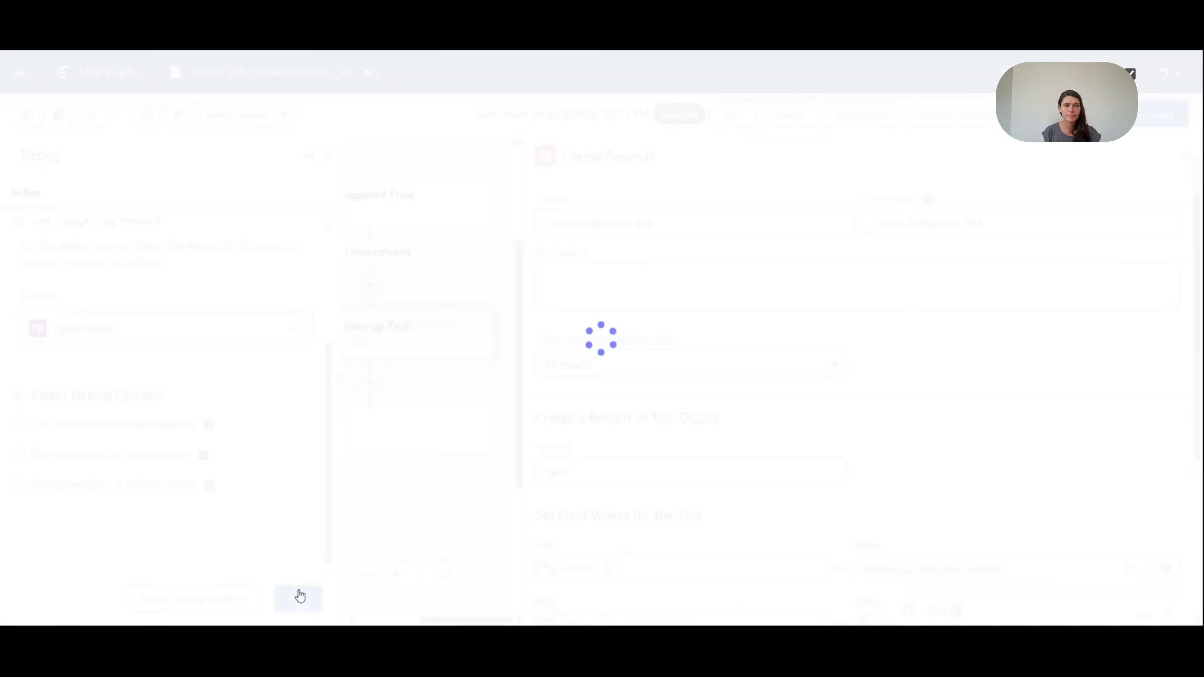
# Look through the debug log and examine the details of how the interview started.
pyautogui.scroll(-2, 161, 436)
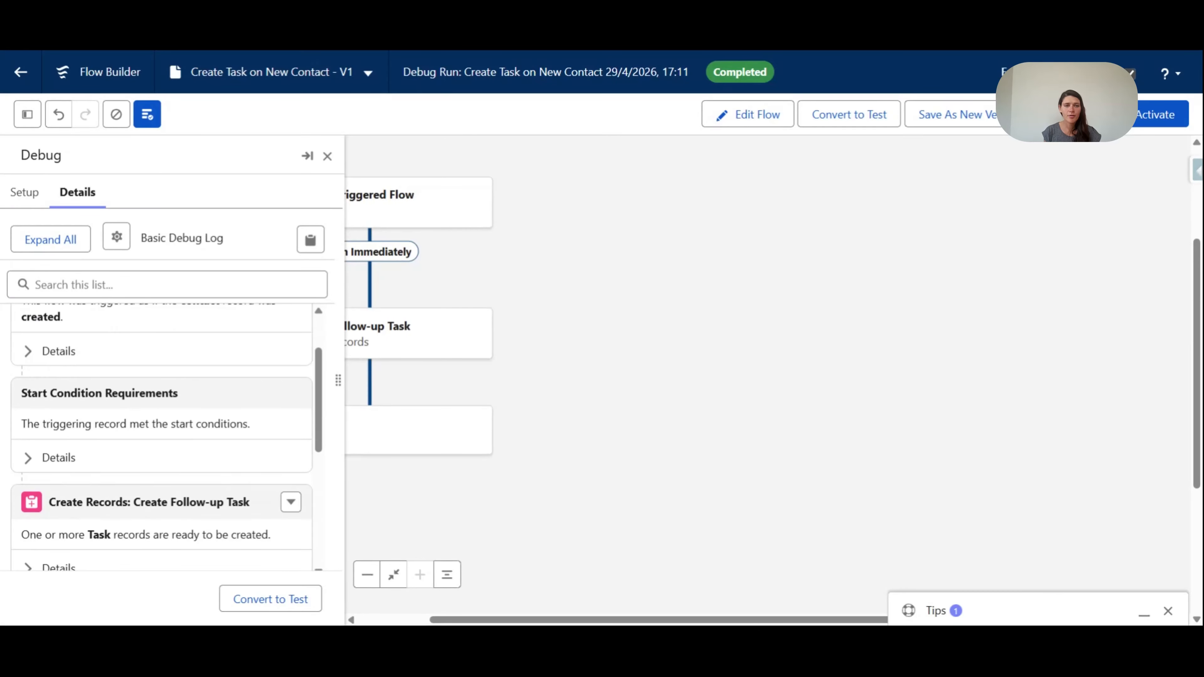
pyautogui.scroll(-5, 223, 385)
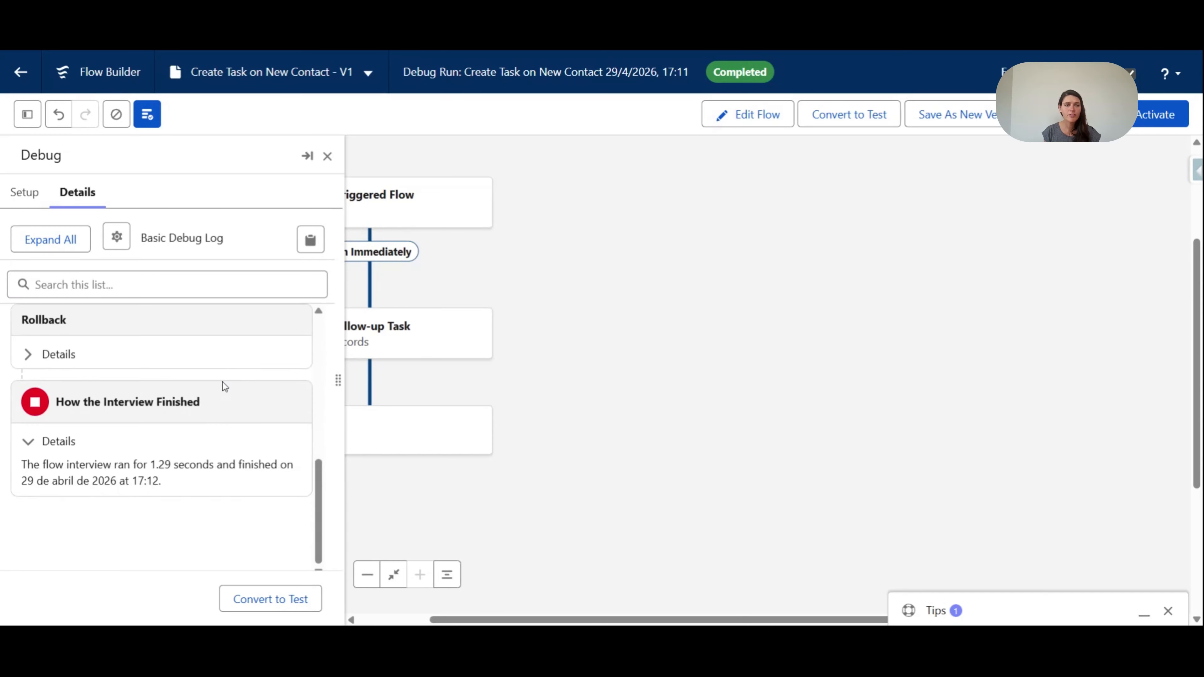
pyautogui.scroll(8, 223, 385)
pyautogui.click(81, 430)
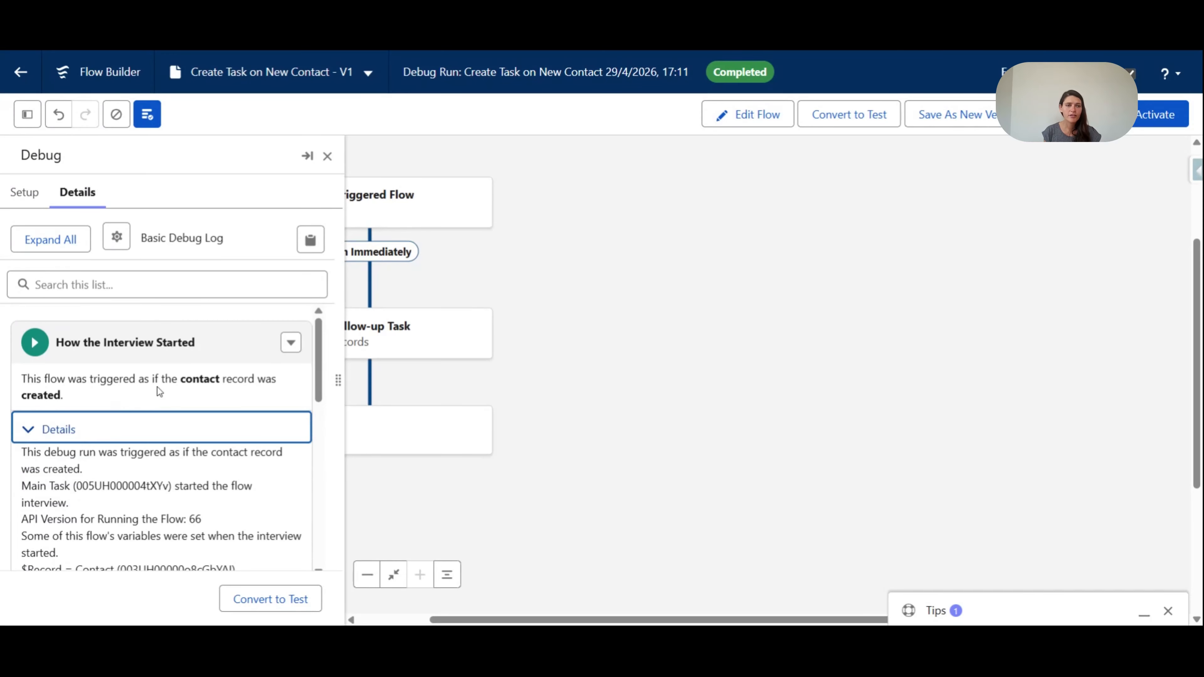
pyautogui.scroll(-3, 177, 422)
pyautogui.scroll(1, 210, 338)
pyautogui.scroll(1, 170, 433)
pyautogui.scroll(-3, 166, 431)
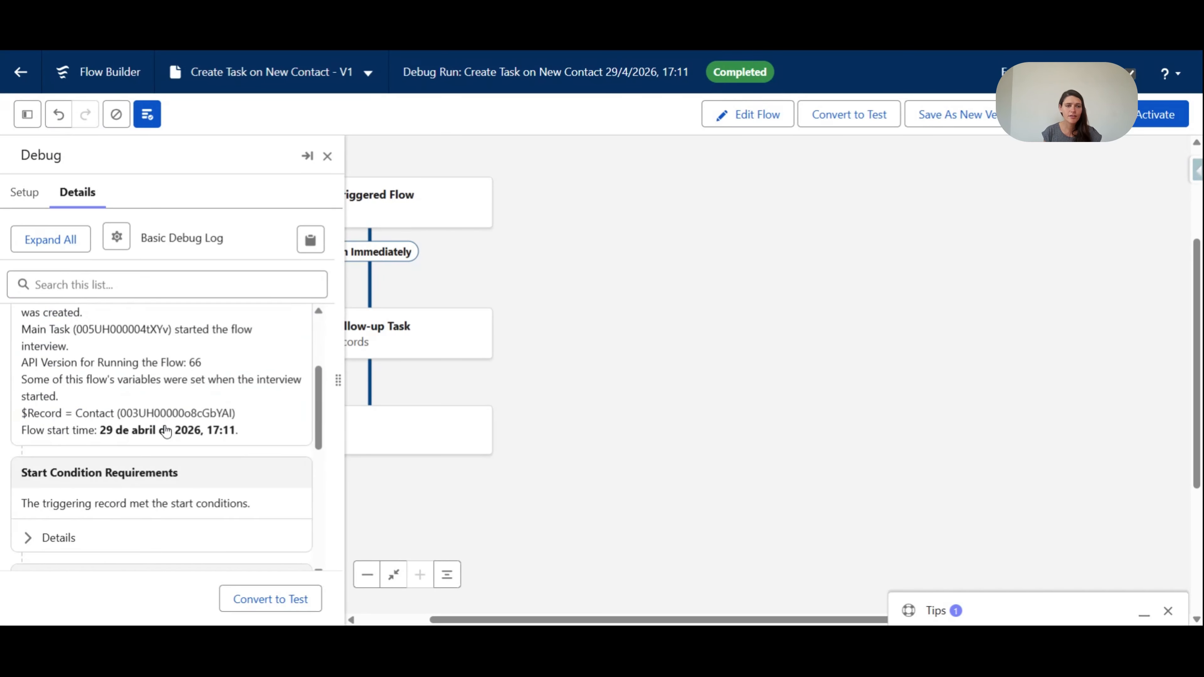
pyautogui.scroll(2, 166, 431)
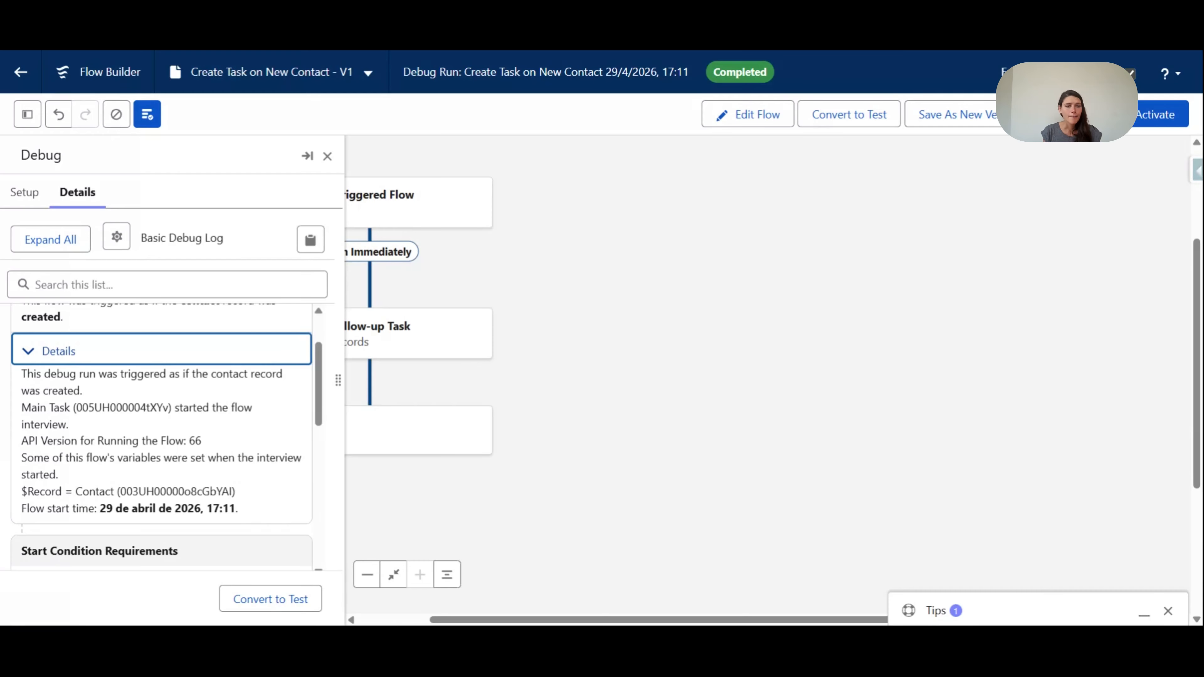
# Examine the debug details of the start condition requirements and the Create Follow-up Task element, including the rollback information.
pyautogui.scroll(-2, 166, 425)
pyautogui.click(123, 460)
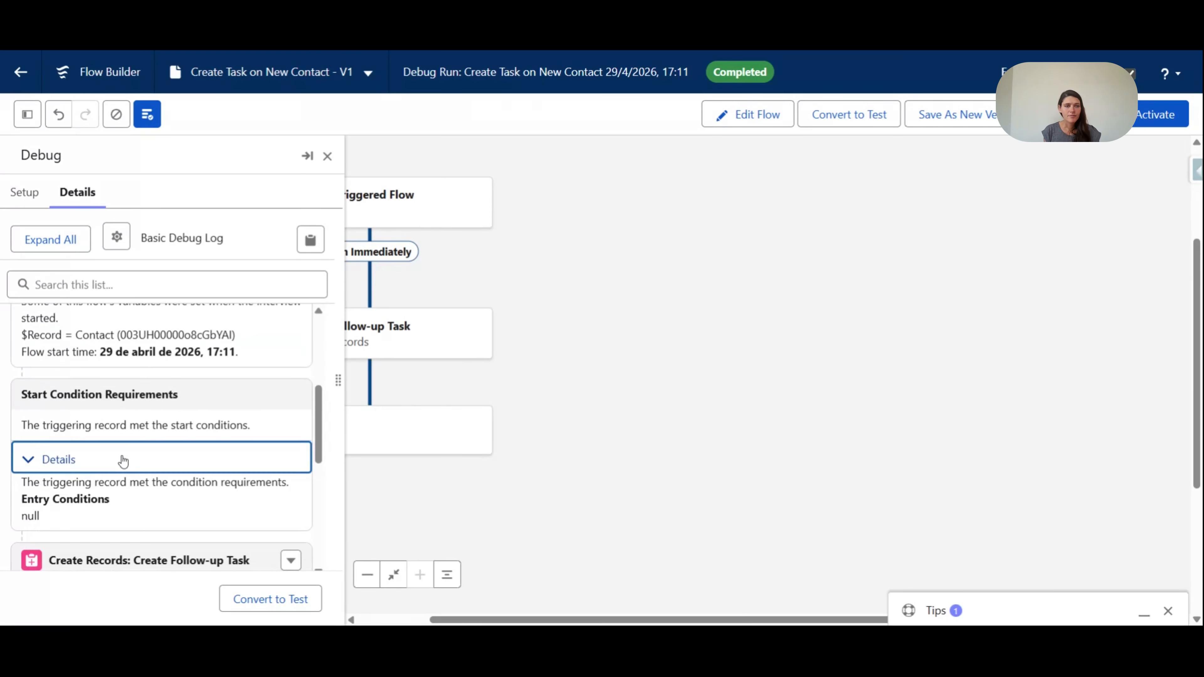
pyautogui.scroll(-2, 122, 458)
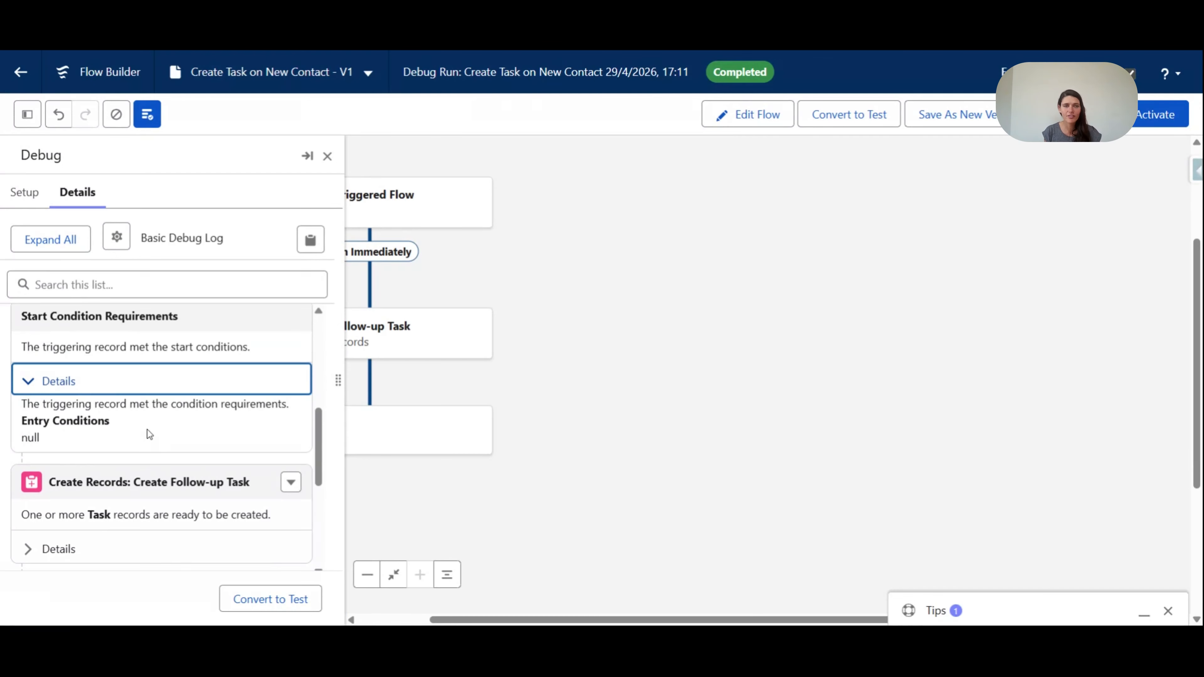
pyautogui.scroll(-2, 148, 434)
pyautogui.click(84, 474)
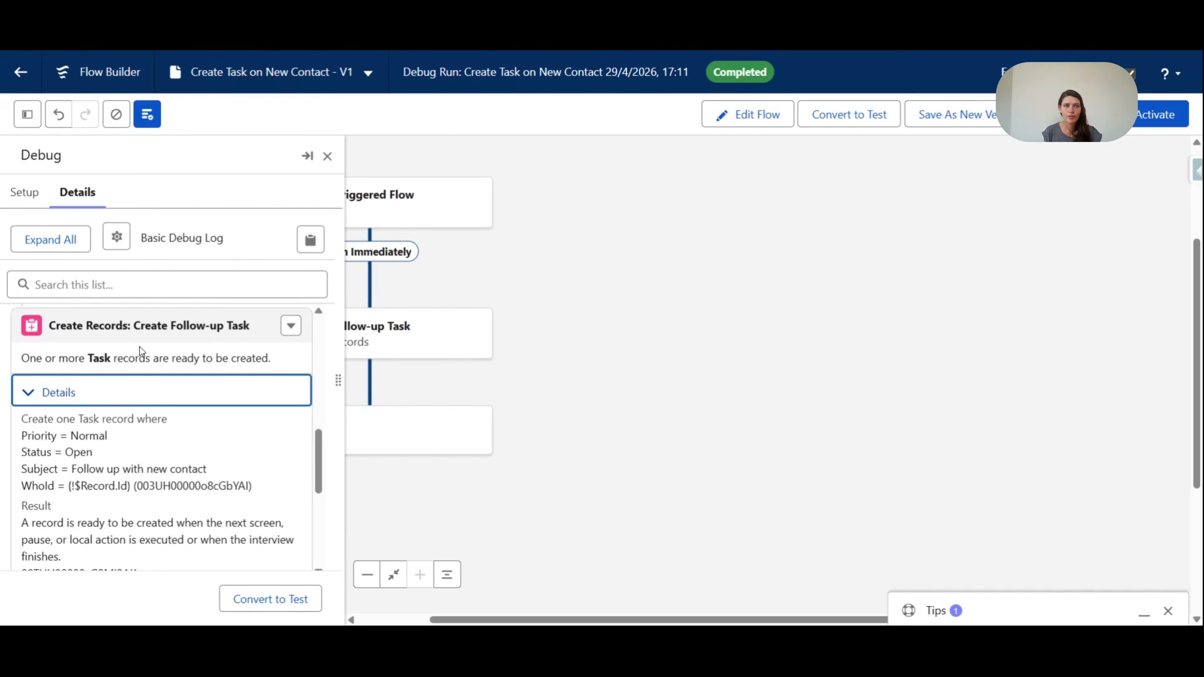
pyautogui.scroll(-3, 109, 389)
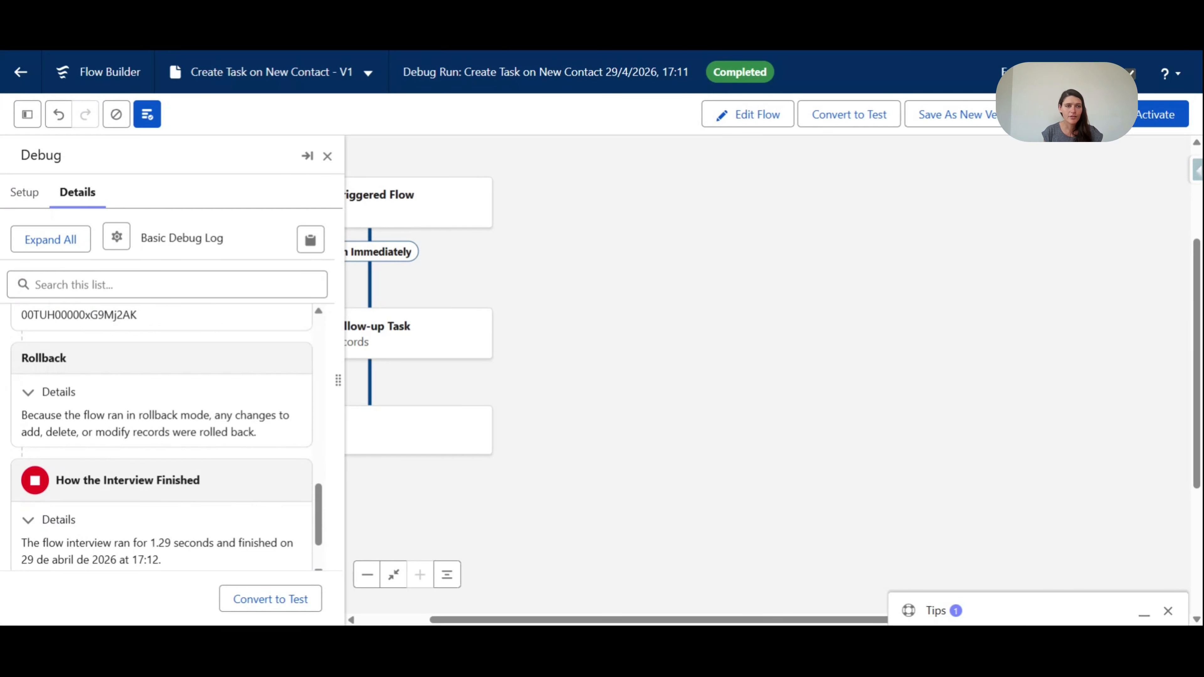
pyautogui.scroll(14, 115, 483)
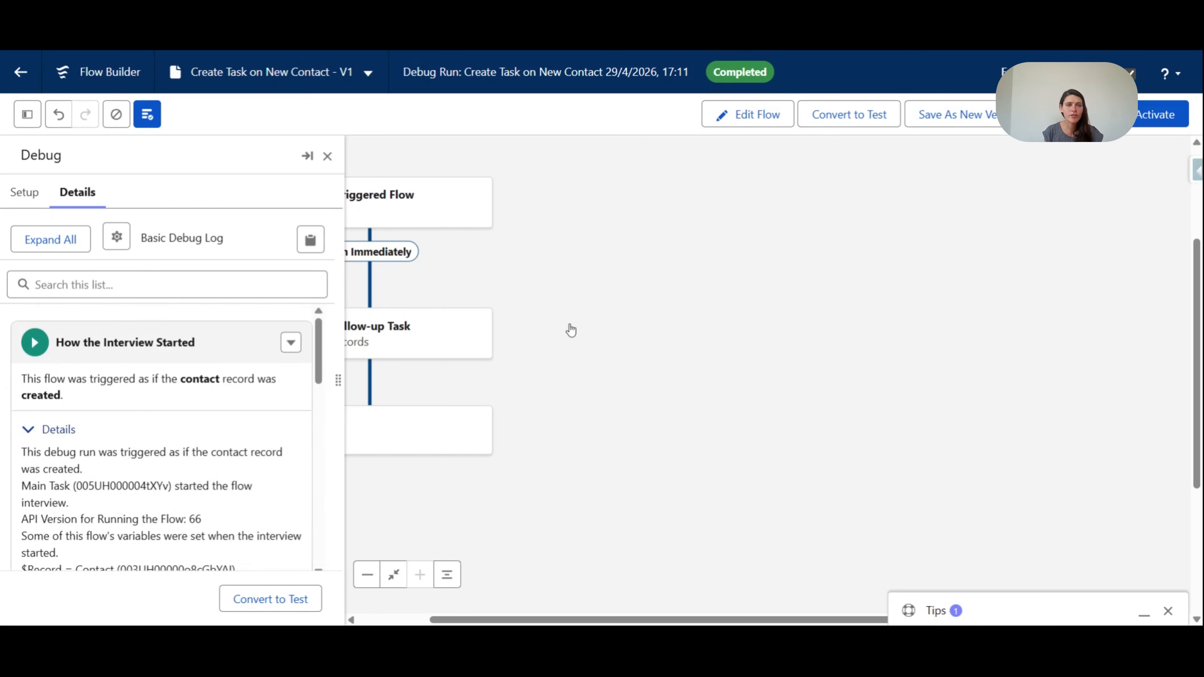
# Activate the flow and leave Flow Builder.
pyautogui.click(1166, 124)
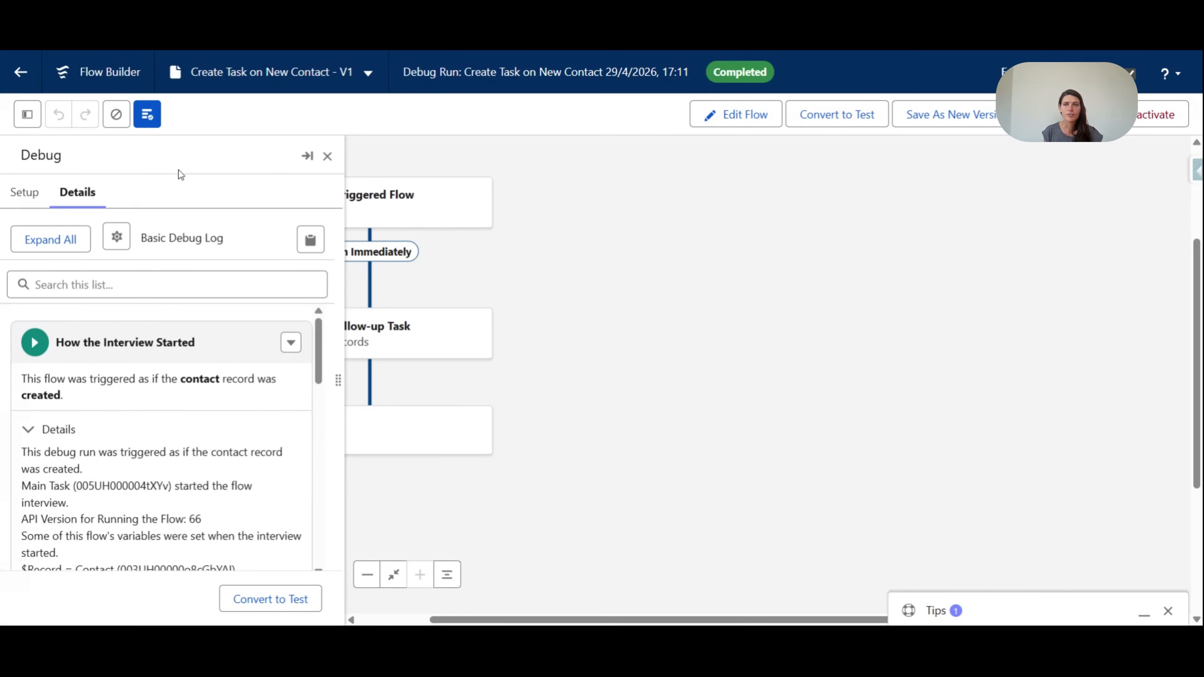
pyautogui.click(24, 72)
# Create and save a new contact with the last name "Test".
pyautogui.click(387, 114)
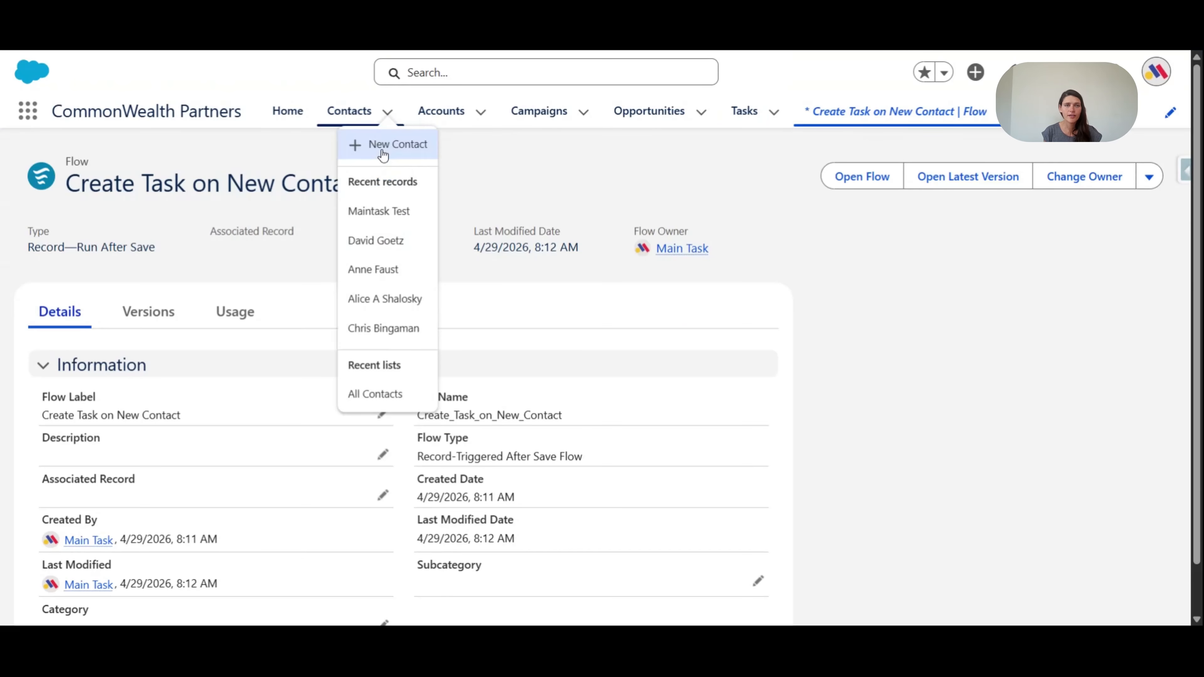
pyautogui.click(384, 155)
pyautogui.click(319, 489)
pyautogui.write('Te')
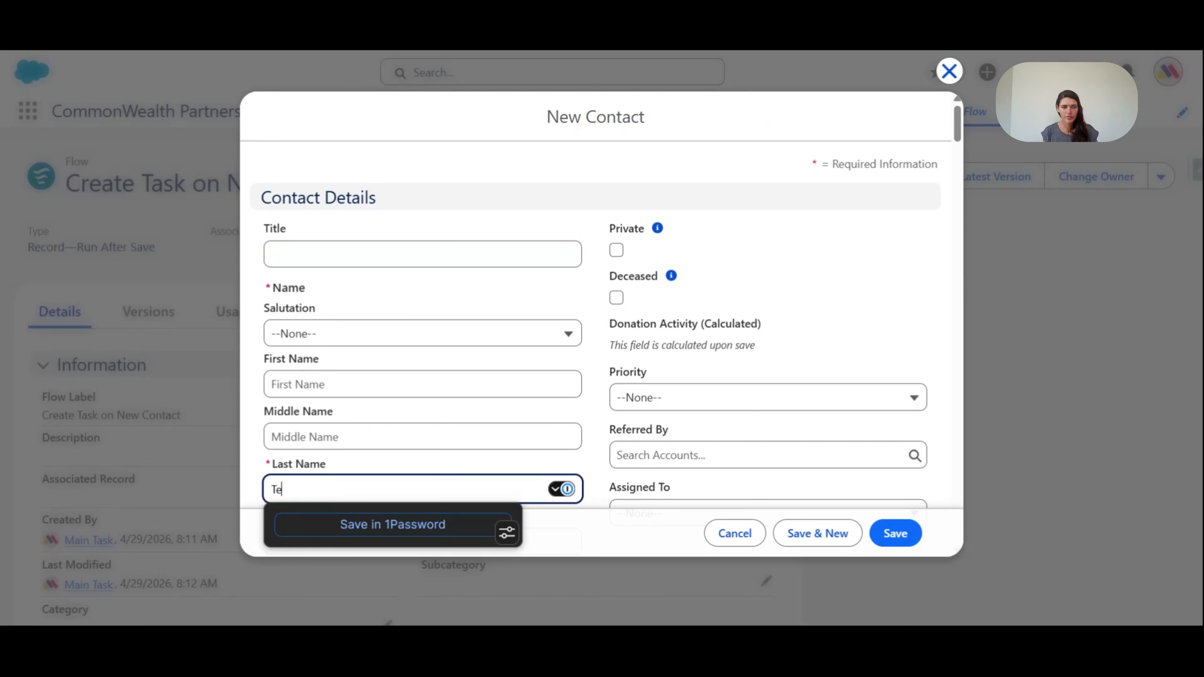
pyautogui.write('st')
pyautogui.press('Tab')
pyautogui.scroll(-2, 787, 524)
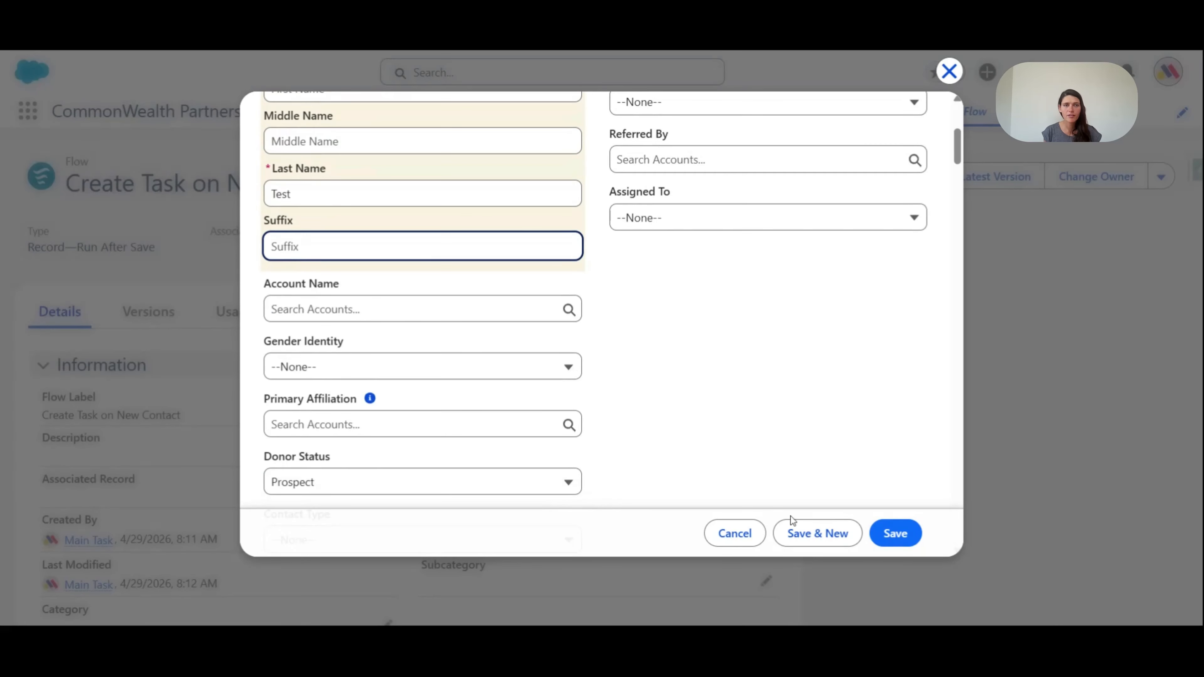
pyautogui.click(895, 533)
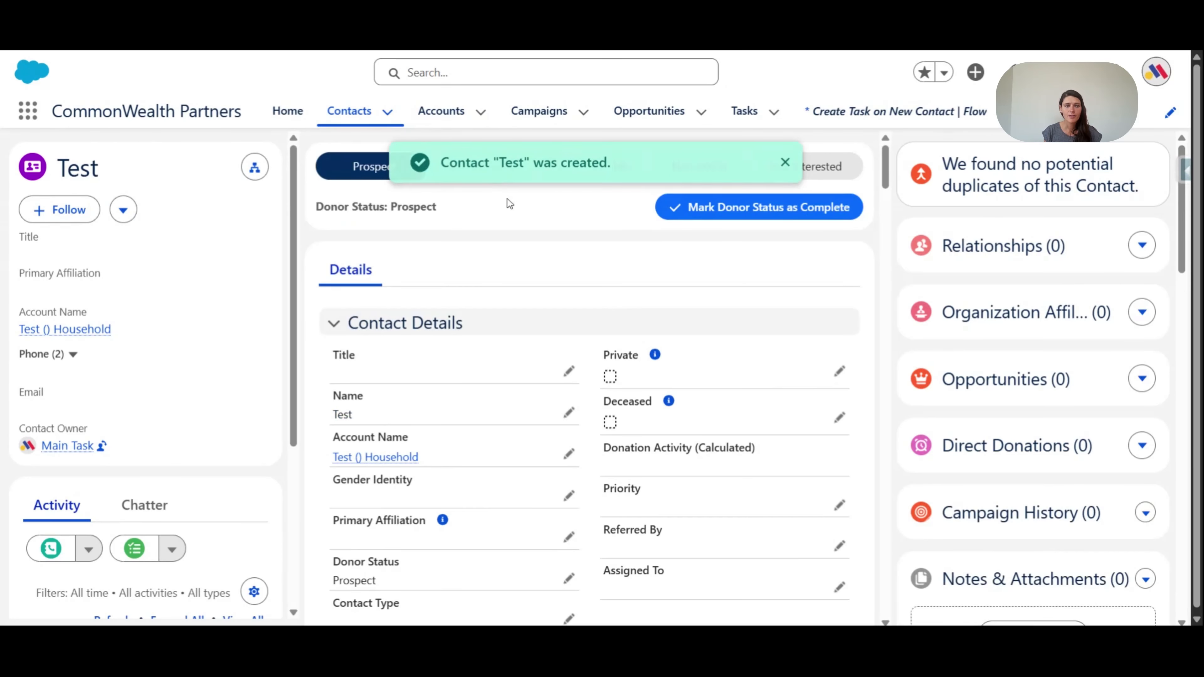
# Open the follow-up task from the new contact's upcoming activities and check its subject, name, priority and status.
pyautogui.scroll(-2, 439, 263)
pyautogui.scroll(-5, 157, 380)
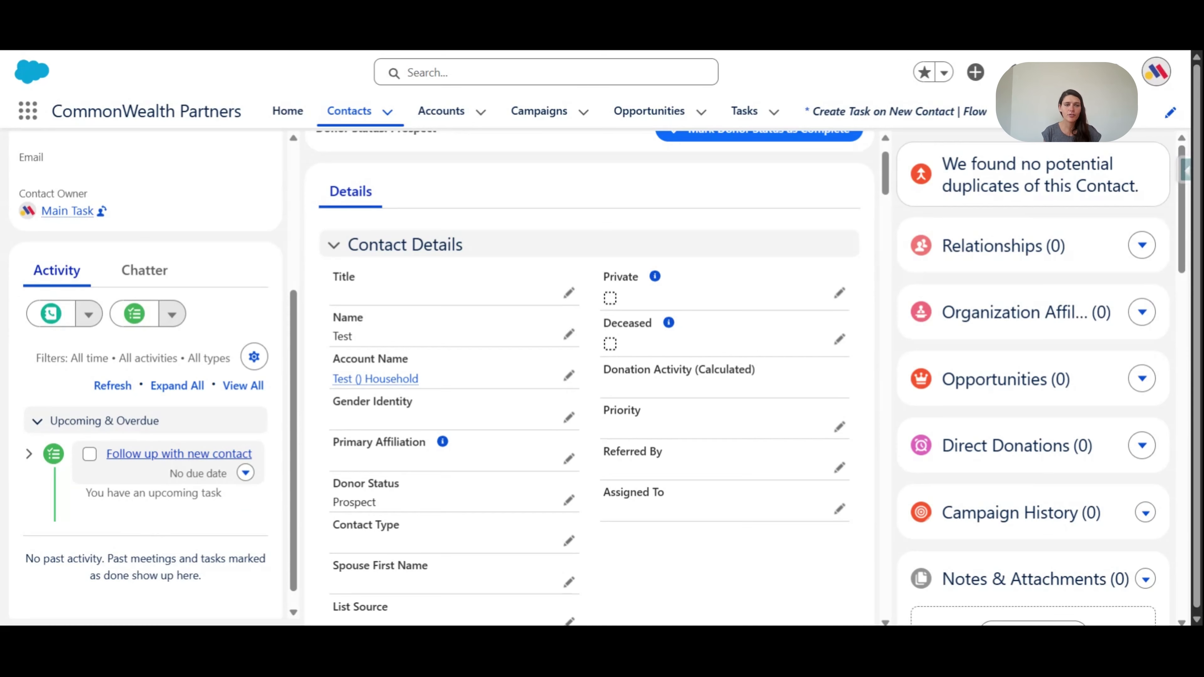
pyautogui.click(170, 458)
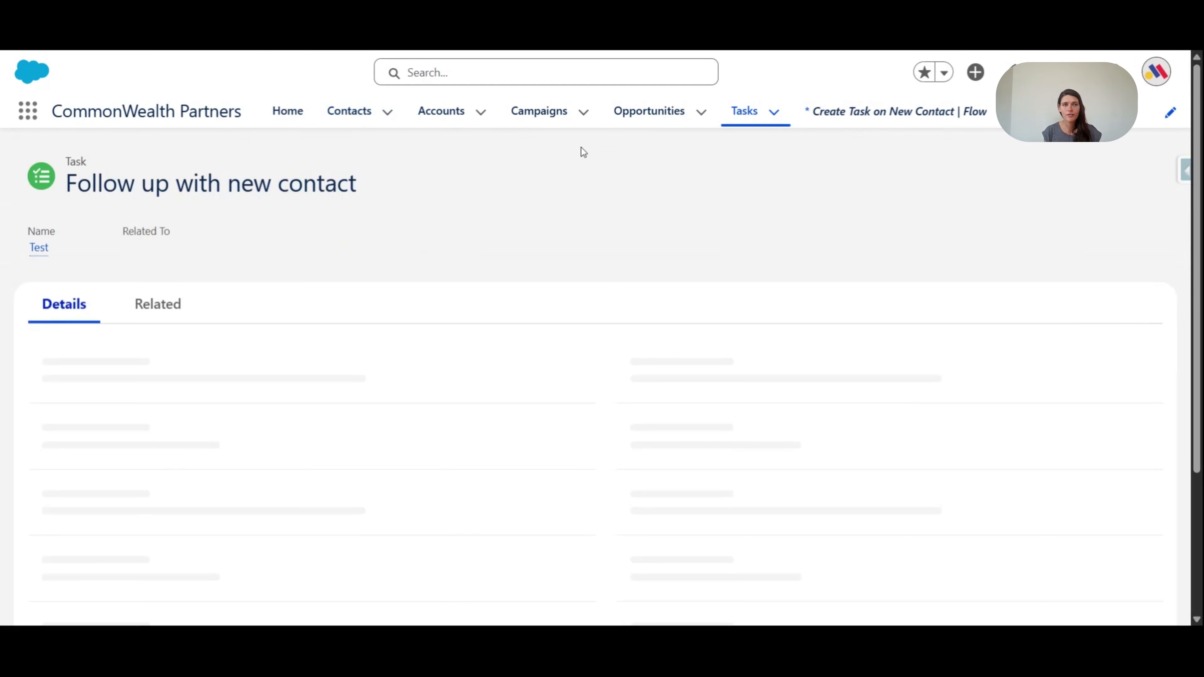
pyautogui.scroll(-2, 415, 391)
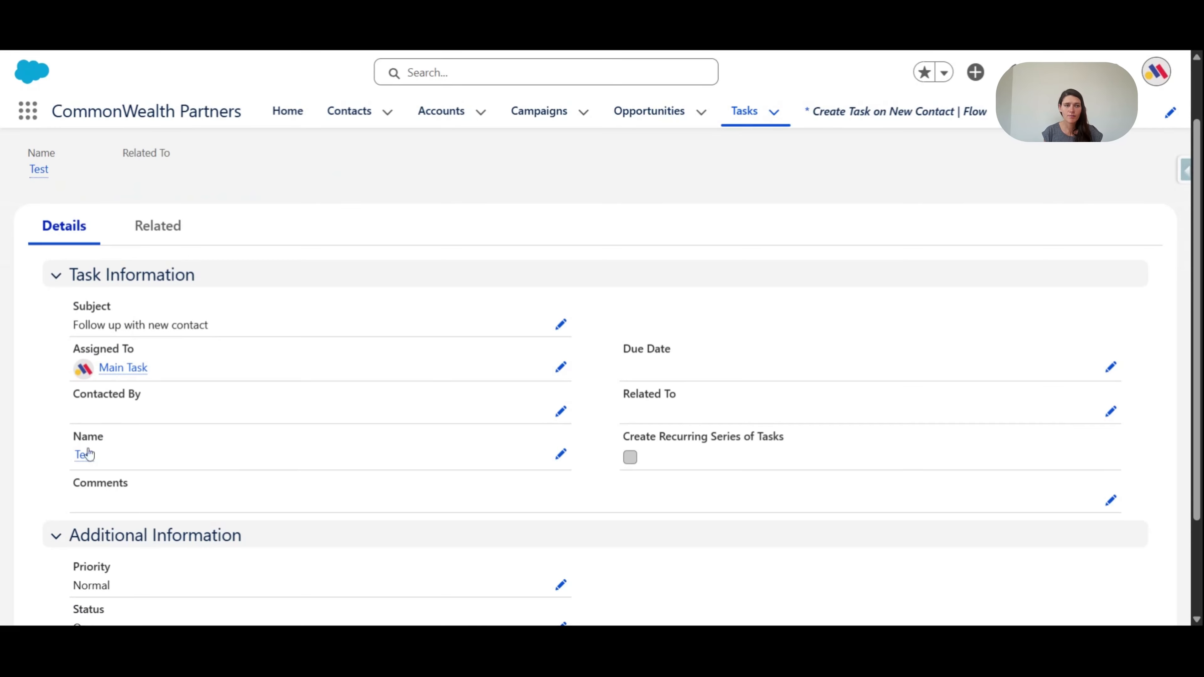
pyautogui.scroll(-3, 138, 443)
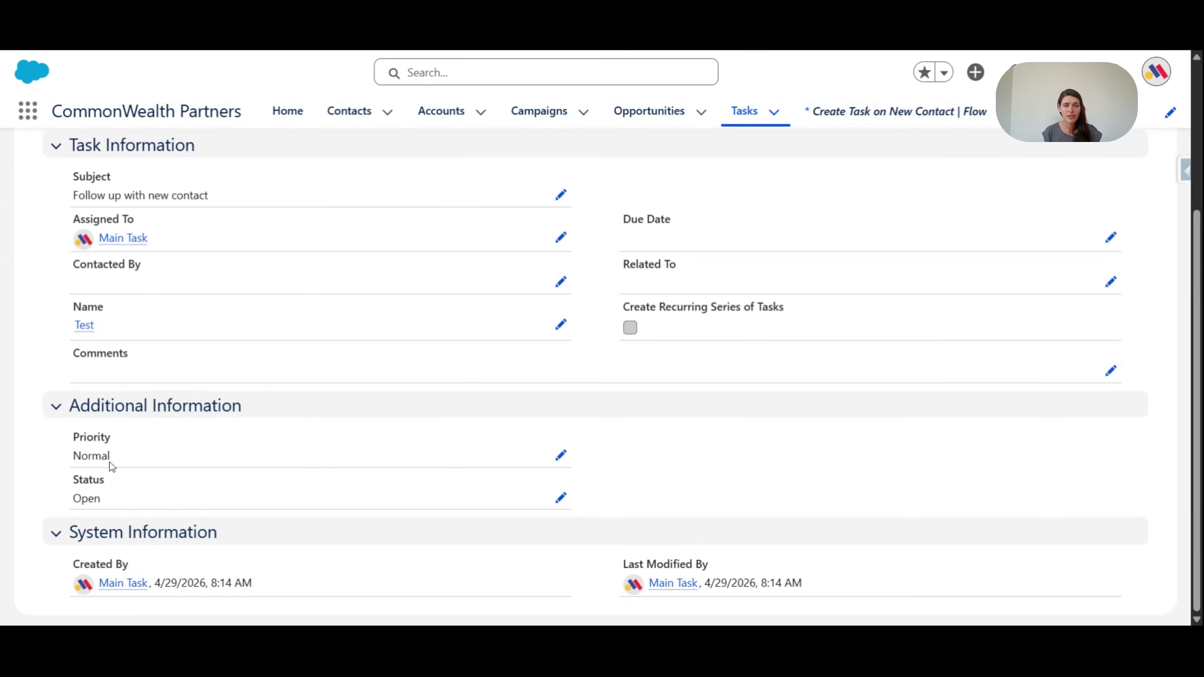